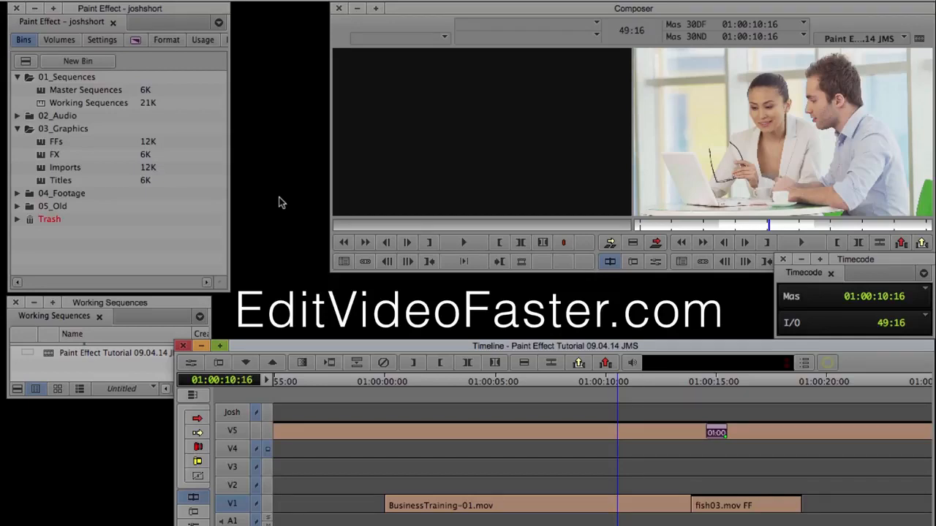
# Step: Apply the Paint Effect to the BusinessTraining-01.mov clip on V1 and open the effect for editing
pyautogui.press('super+8')
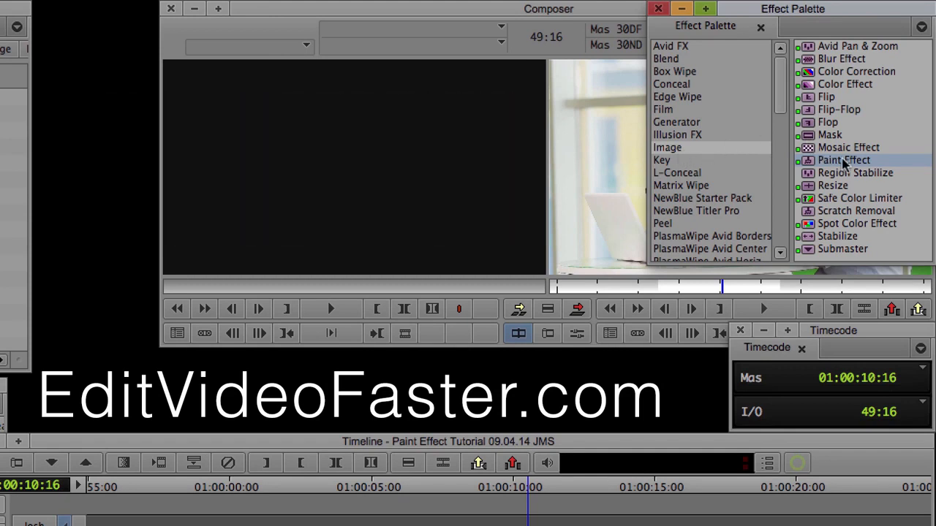
pyautogui.moveTo(873, 163)
pyautogui.mouseDown()
pyautogui.moveTo(856, 109)
pyautogui.moveTo(592, 309)
pyautogui.moveTo(554, 409)
pyautogui.moveTo(557, 433)
pyautogui.mouseUp()
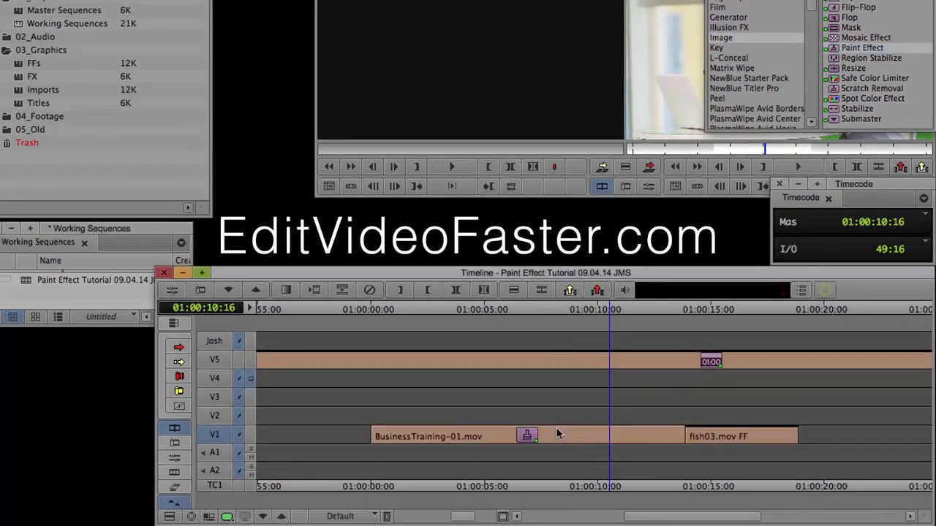
pyautogui.click(712, 1)
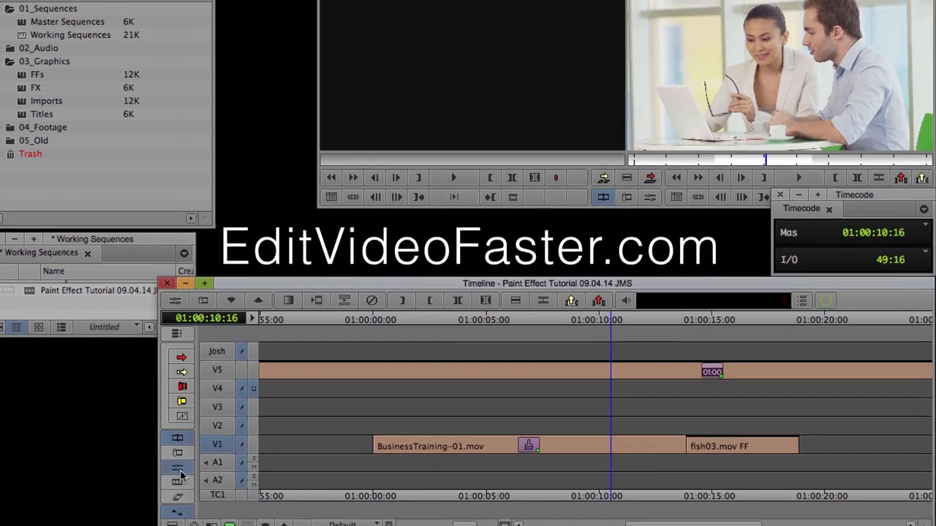
pyautogui.click(176, 459)
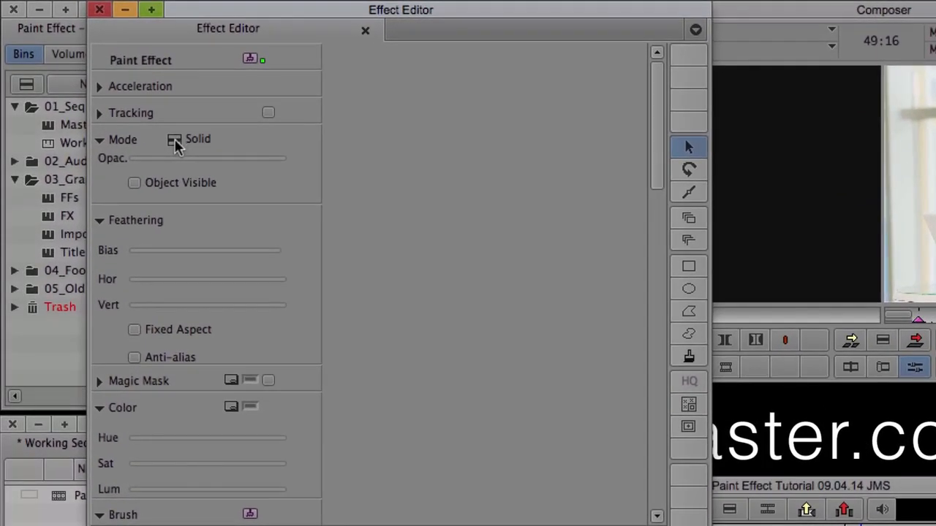
# Step: Draw a Solid-mode rectangle over the window and the woman's face in the picture
pyautogui.click(168, 136)
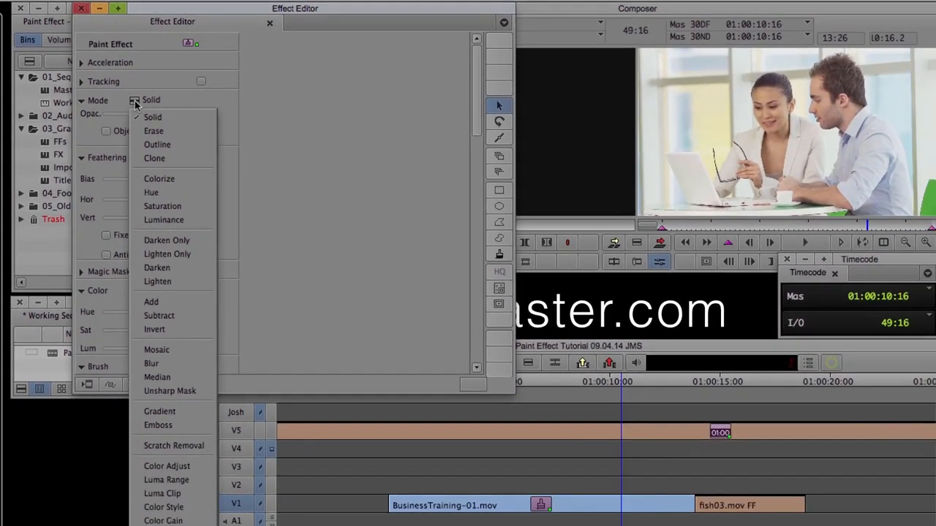
pyautogui.click(135, 104)
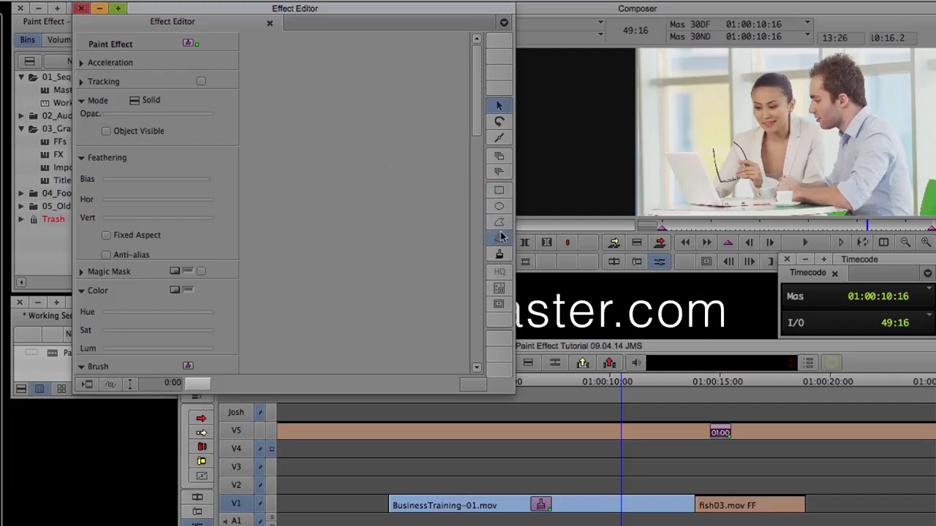
pyautogui.click(501, 195)
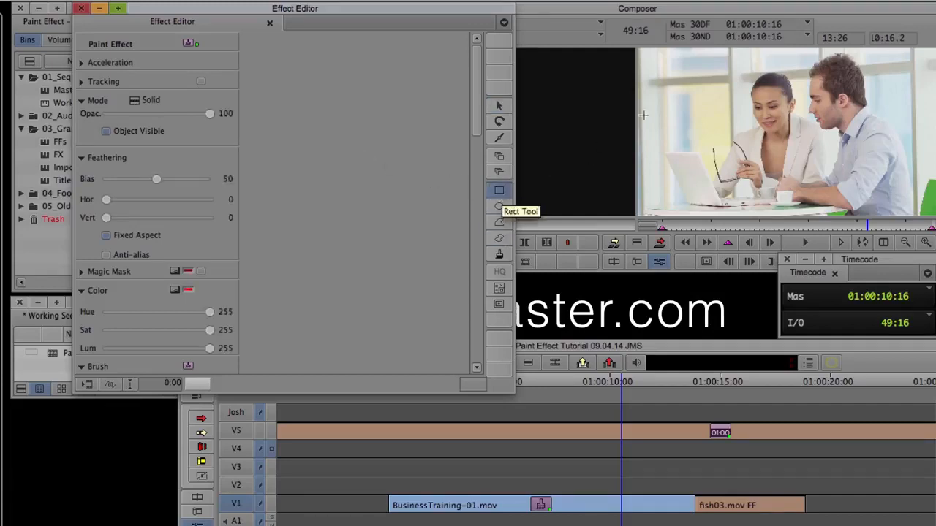
pyautogui.moveTo(663, 70); pyautogui.dragTo(779, 141)
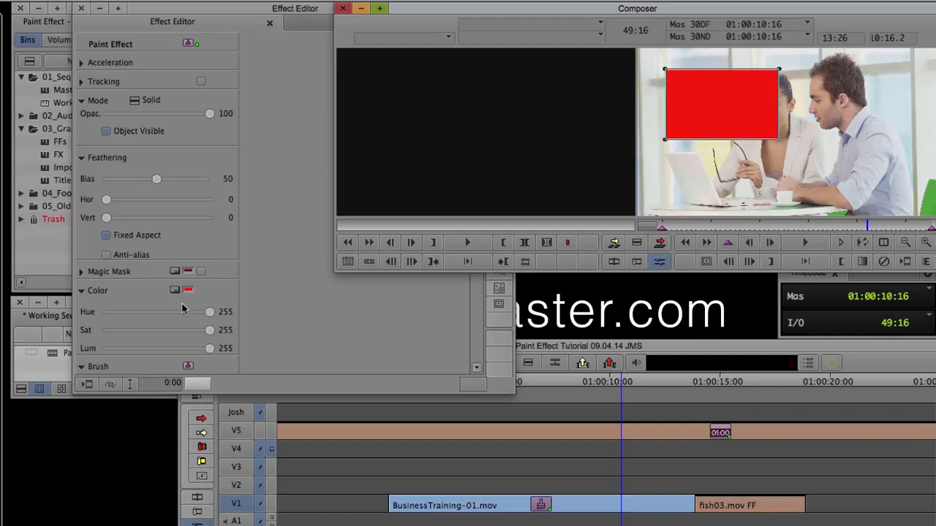
pyautogui.click(339, 297)
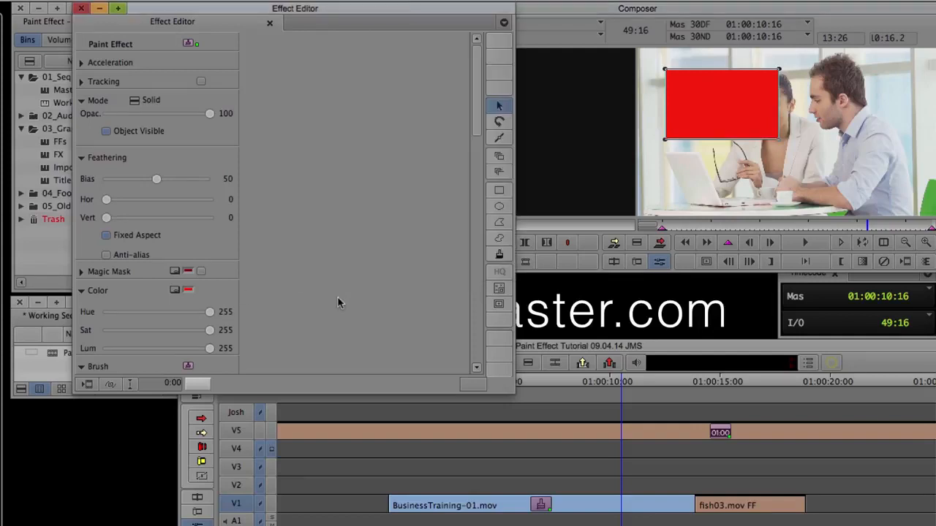
# Step: Change the painted rectangle's color to Blue from the Apple palette
pyautogui.click(174, 291)
pyautogui.click(461, 213)
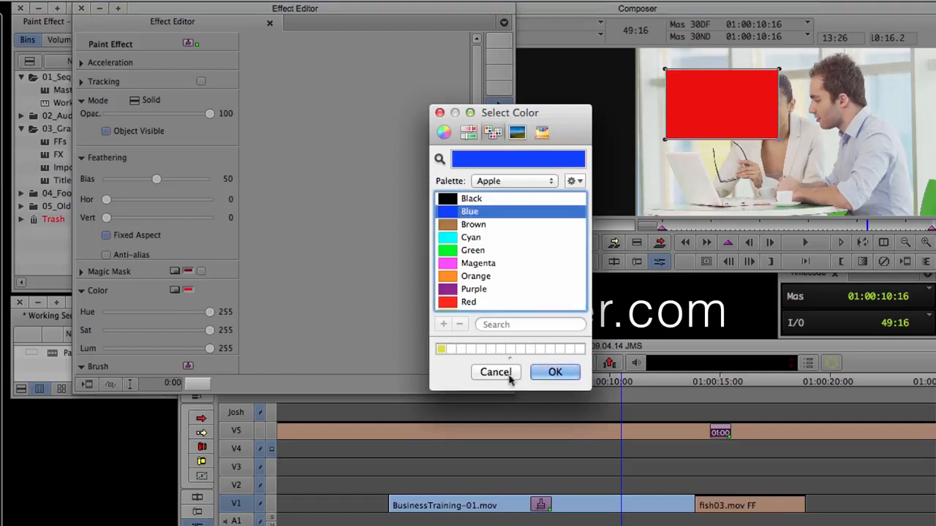
pyautogui.click(548, 372)
# Step: Draw a closed five-point polygon over the man's face and shoulder
pyautogui.click(499, 222)
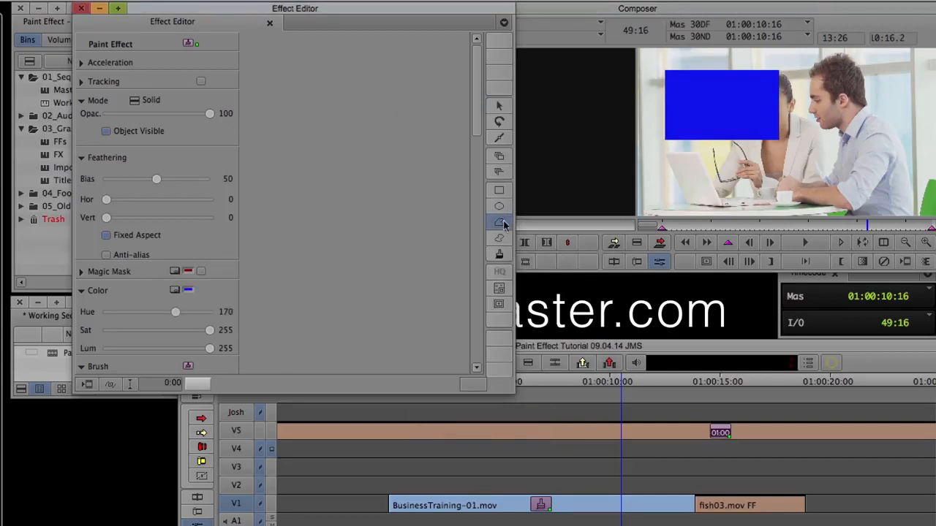
pyautogui.click(811, 100)
pyautogui.click(772, 161)
pyautogui.click(842, 163)
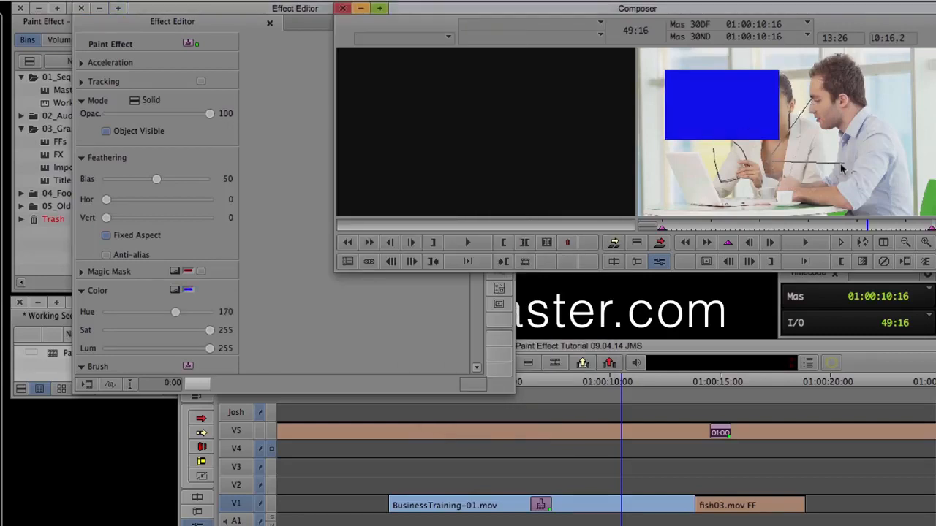
pyautogui.click(893, 117)
pyautogui.click(863, 71)
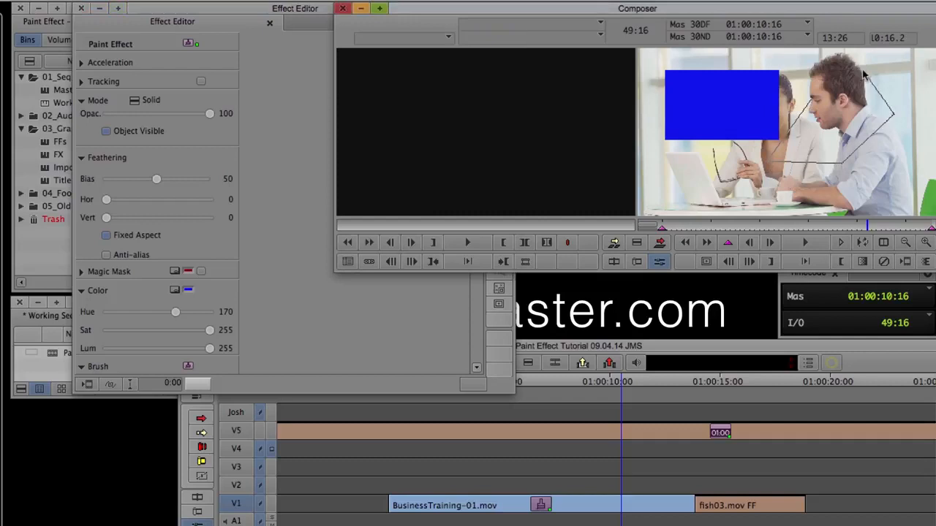
pyautogui.click(810, 102)
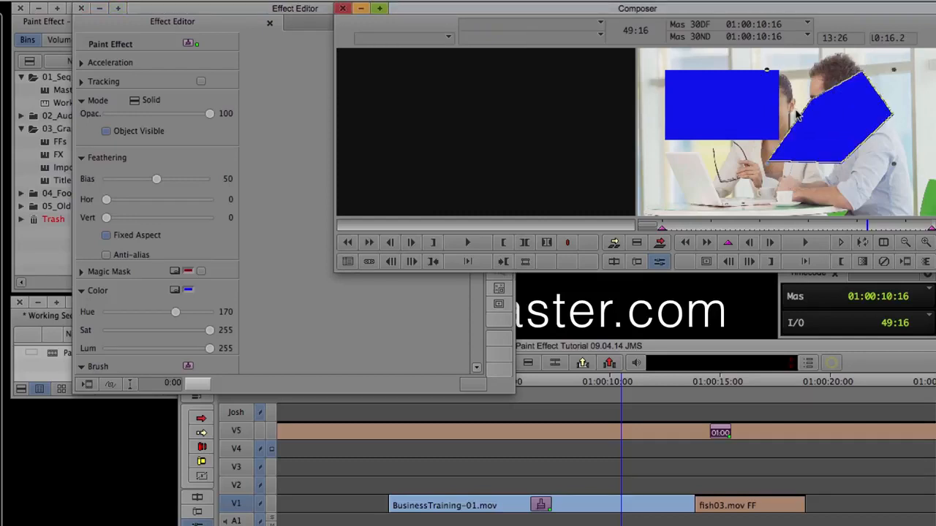
# Step: Draw a closed freehand curved shape over the laptop and the glasses
pyautogui.click(426, 321)
pyautogui.click(500, 207)
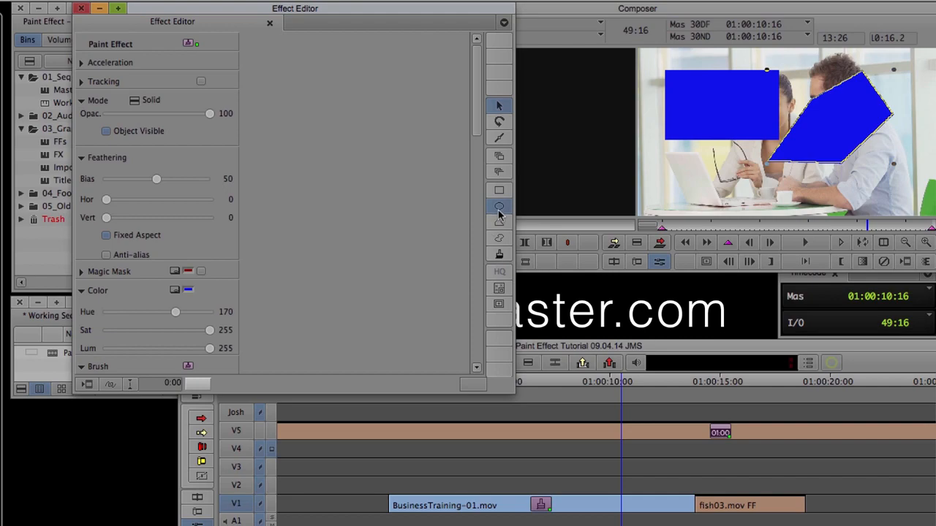
pyautogui.click(499, 238)
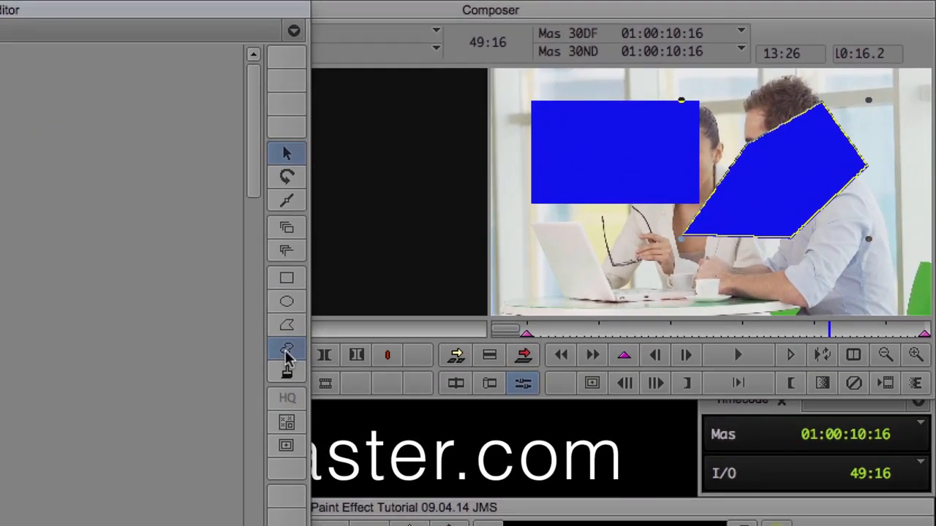
pyautogui.click(590, 221)
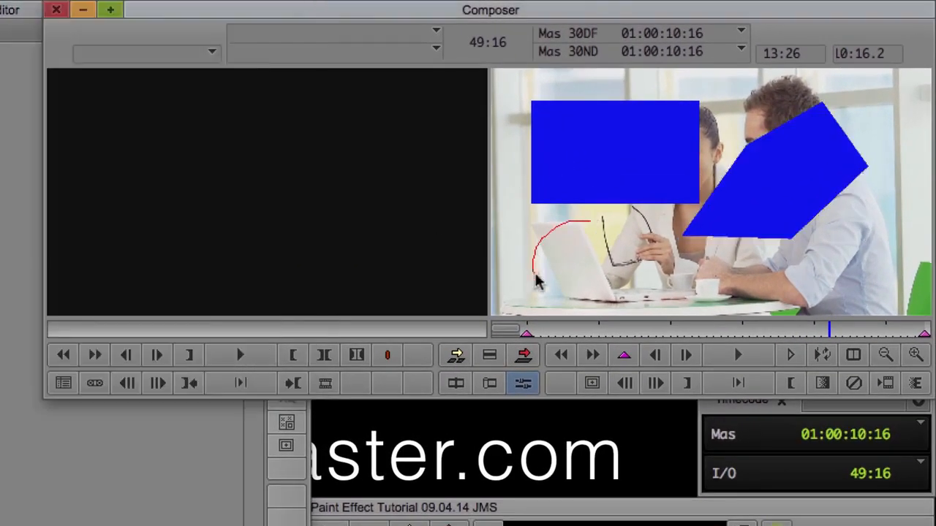
pyautogui.moveTo(537, 282)
pyautogui.mouseDown()
pyautogui.moveTo(648, 281)
pyautogui.moveTo(661, 273)
pyautogui.moveTo(651, 242)
pyautogui.moveTo(585, 225)
pyautogui.mouseUp()
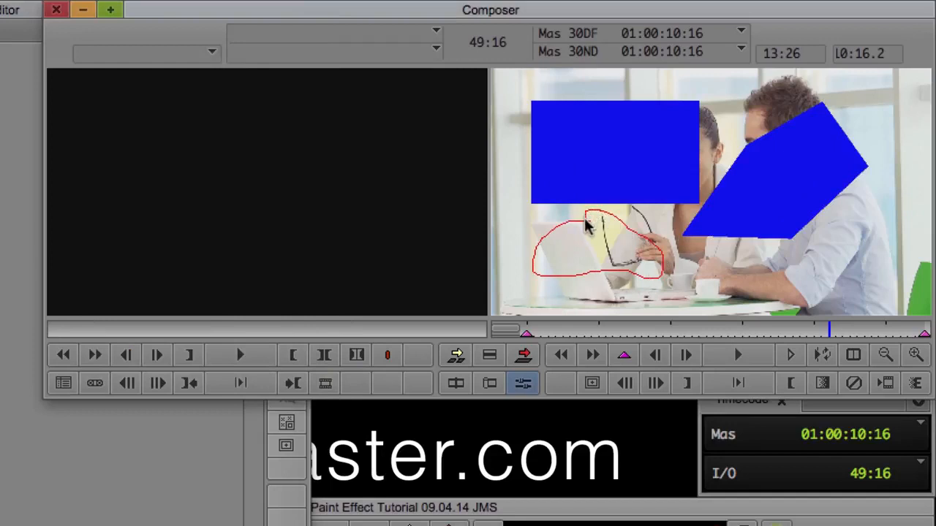
pyautogui.doubleClick(587, 221)
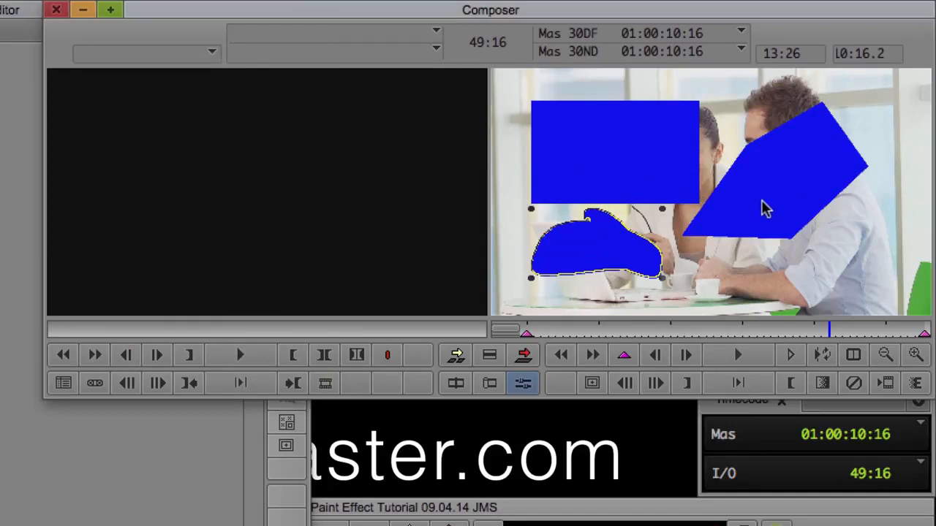
# Step: Set the rectangle's opacity to 66, horizontal and vertical feathering to 21, and feathering bias to 70
pyautogui.click(580, 159)
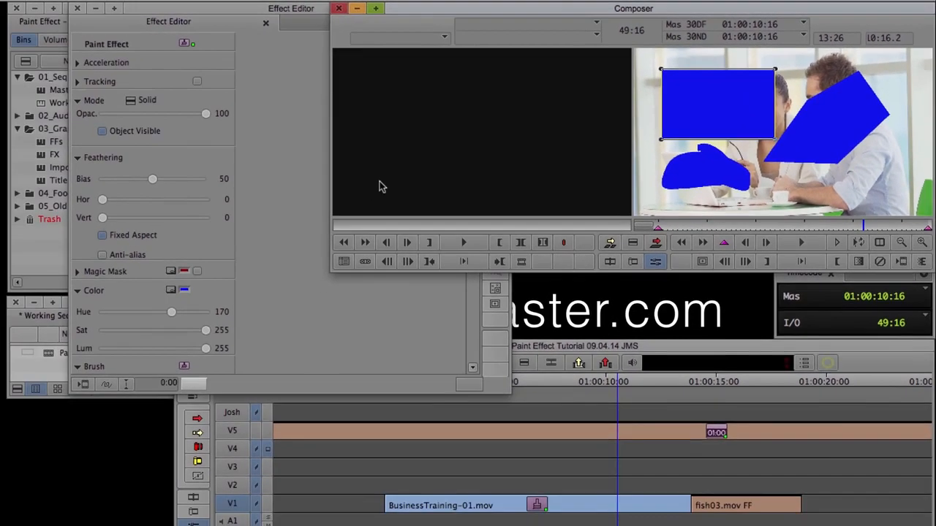
pyautogui.click(275, 191)
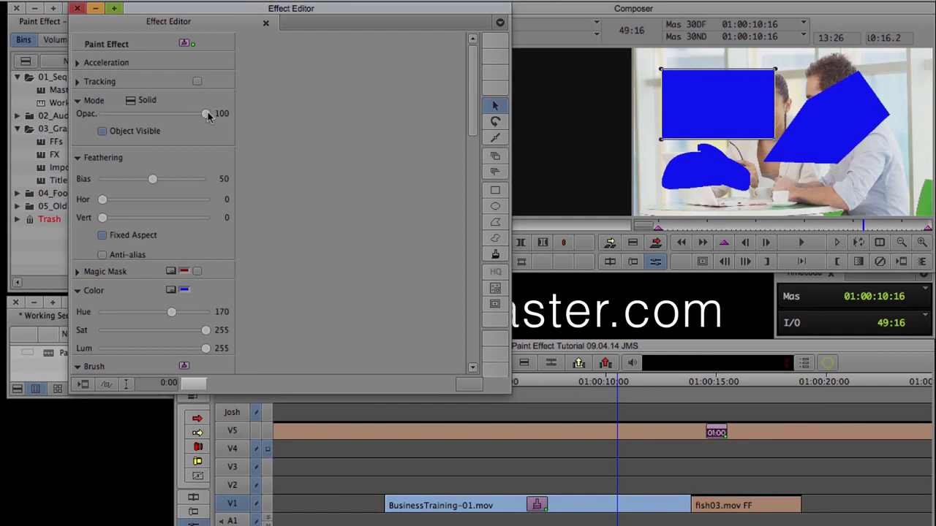
pyautogui.moveTo(208, 114); pyautogui.dragTo(173, 118)
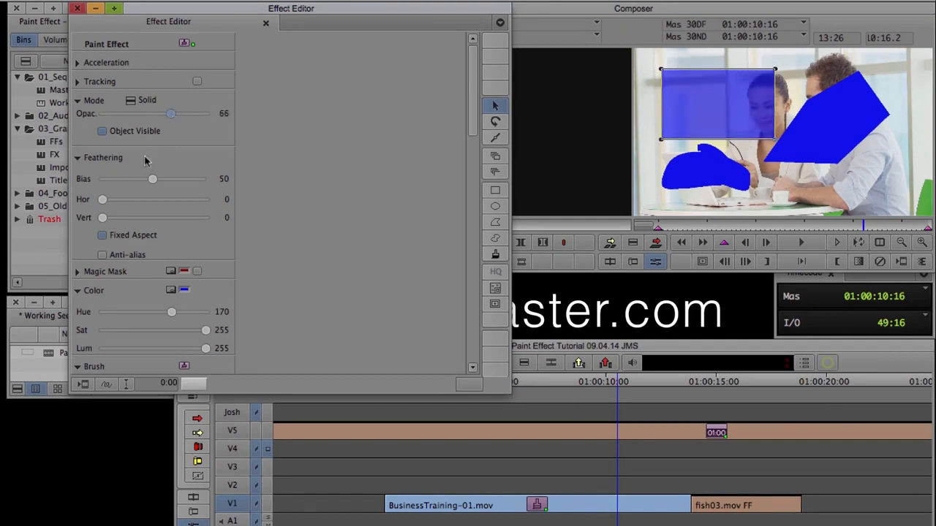
pyautogui.moveTo(102, 201); pyautogui.dragTo(138, 206)
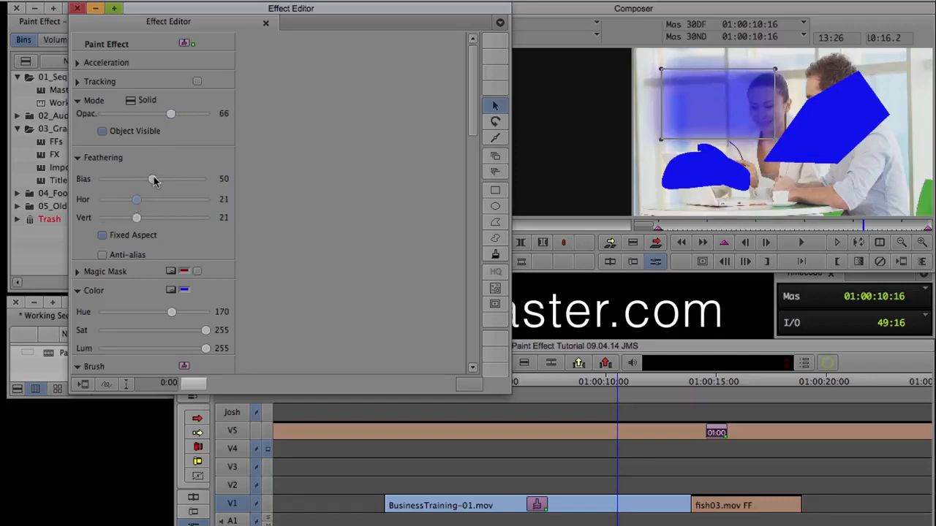
pyautogui.moveTo(153, 180); pyautogui.dragTo(173, 189)
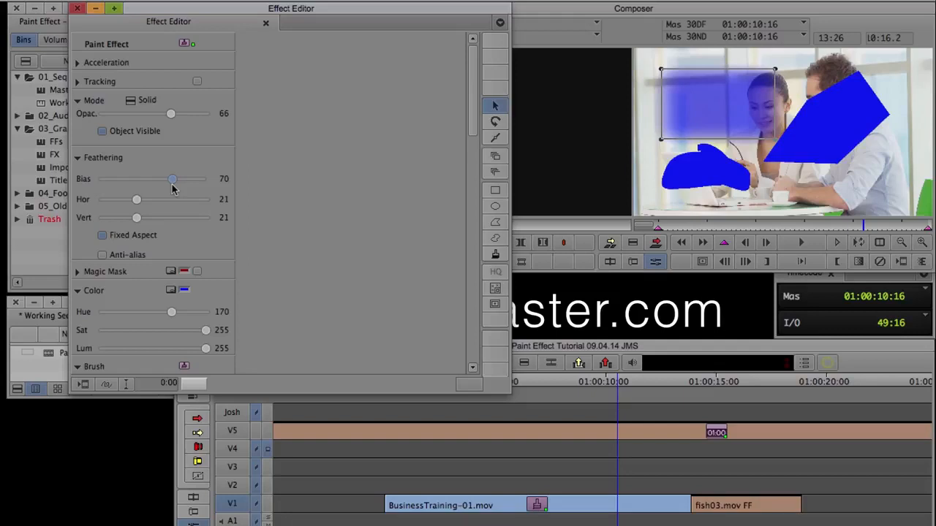
# Step: Delete the rectangle, the polygon and the freehand shape from the picture
pyautogui.click(736, 98)
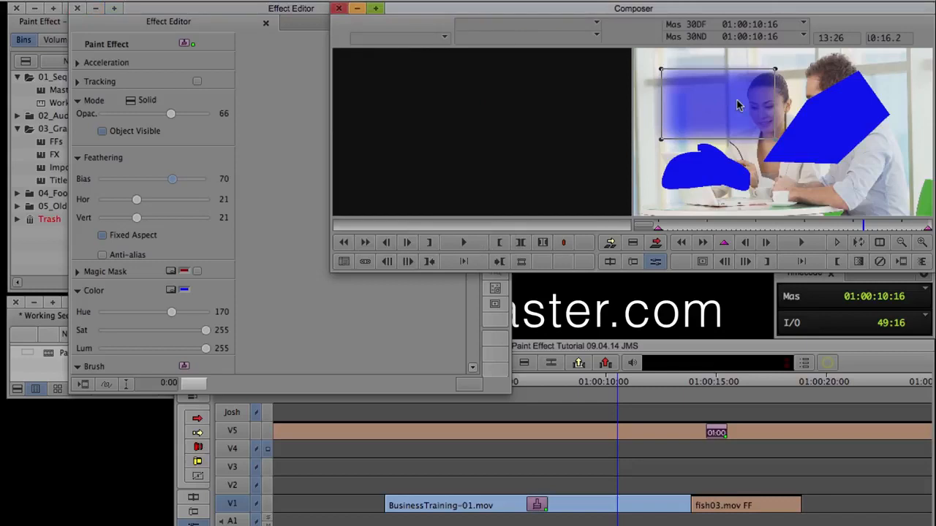
pyautogui.press('Delete')
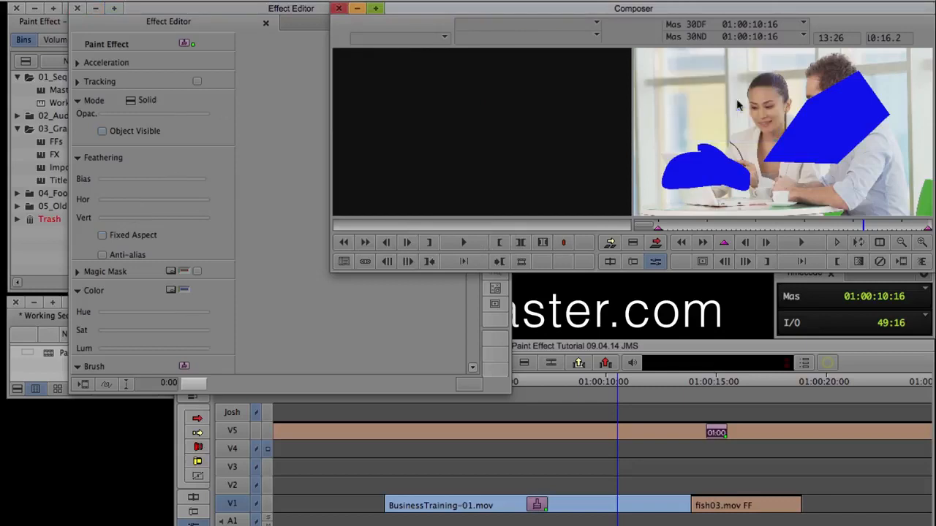
pyautogui.click(836, 129)
pyautogui.press('Delete')
pyautogui.click(719, 171)
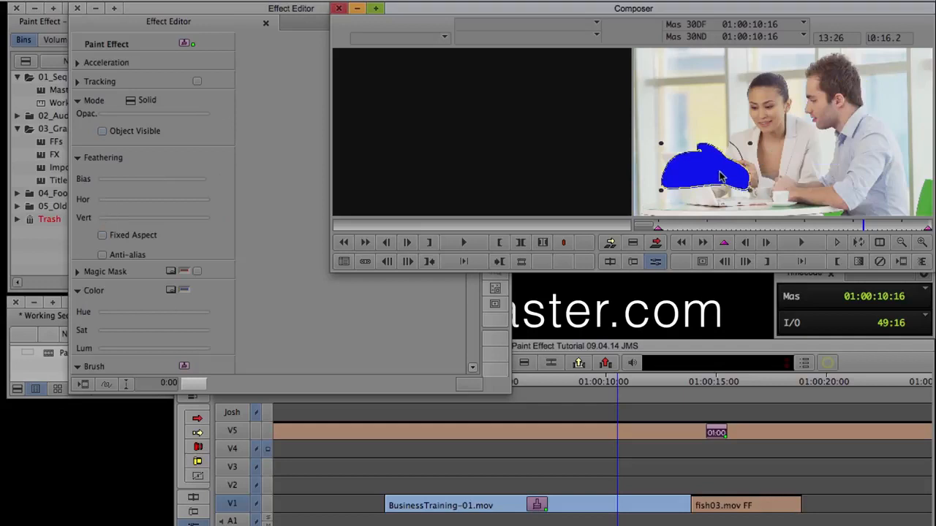
pyautogui.press('Delete')
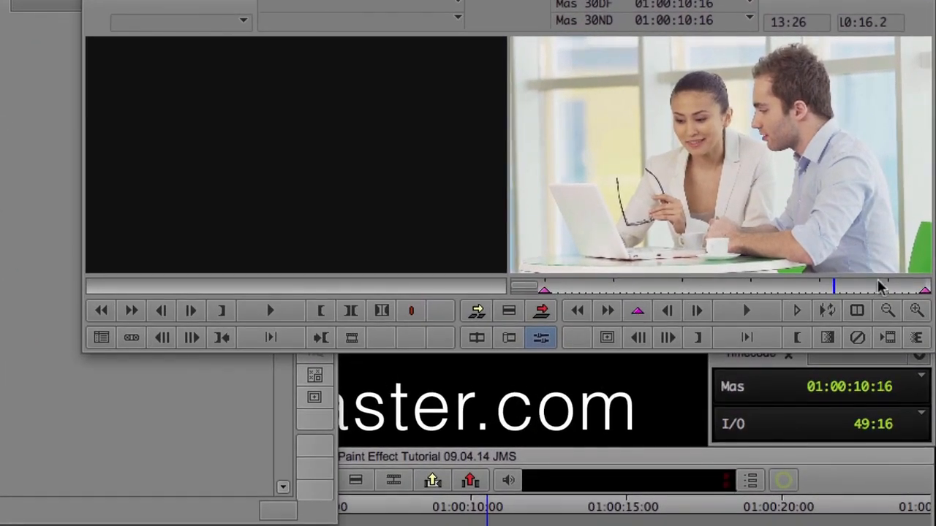
# Step: Set the paint mode to Clone and draw a tall, narrow rectangle over the green chair at the picture's right edge
pyautogui.click(888, 308)
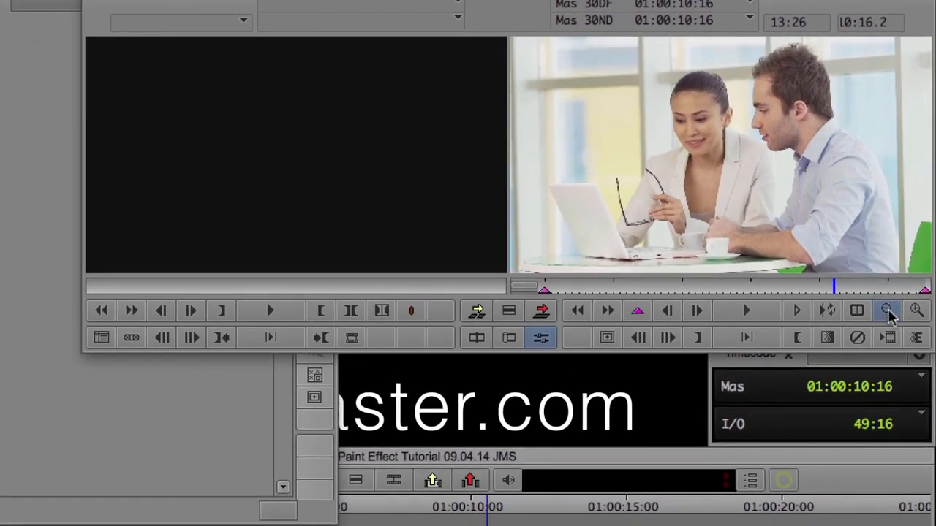
pyautogui.click(887, 311)
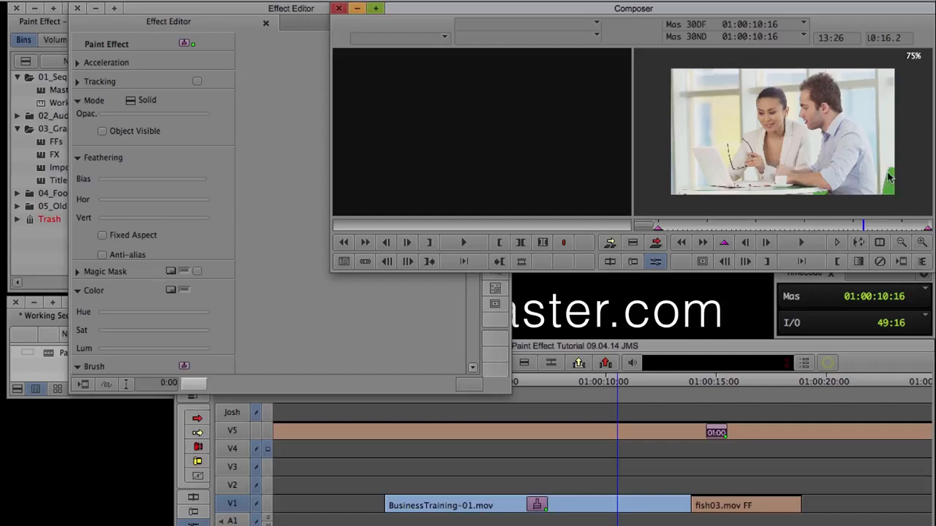
pyautogui.click(266, 169)
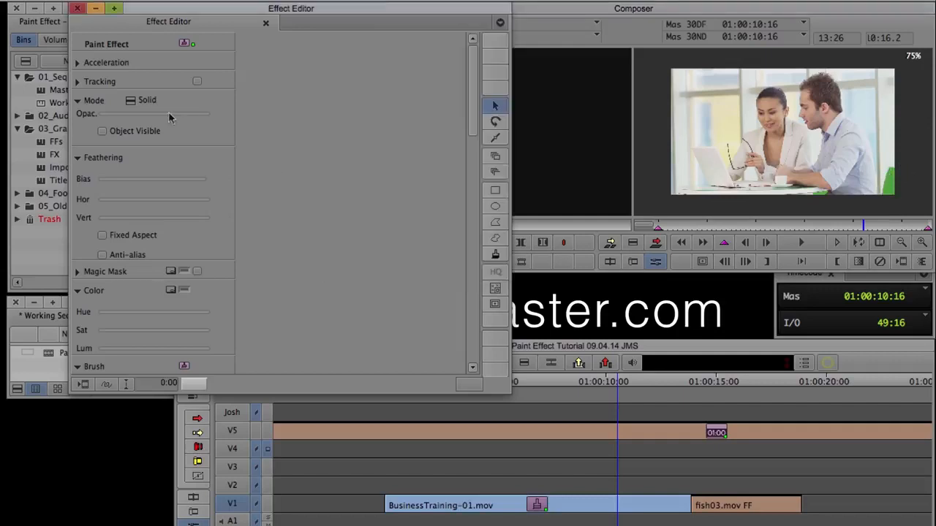
pyautogui.click(131, 101)
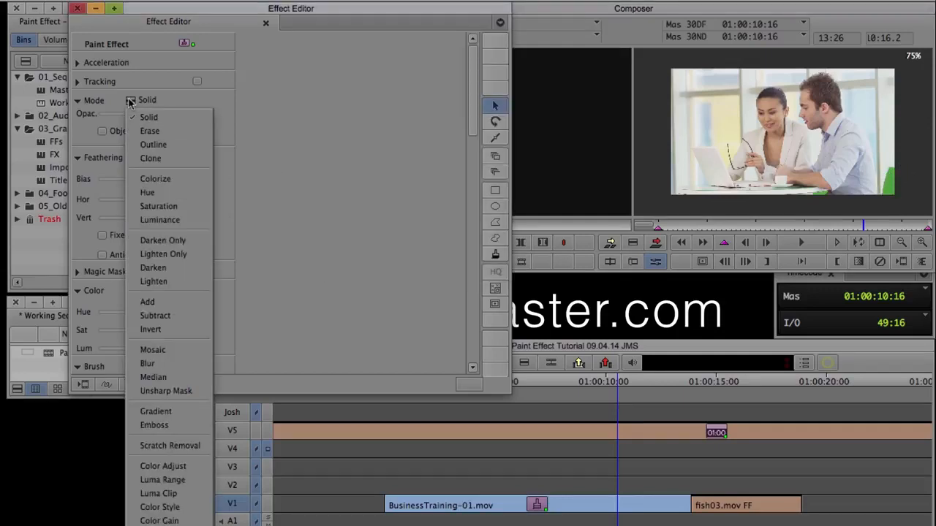
pyautogui.click(183, 159)
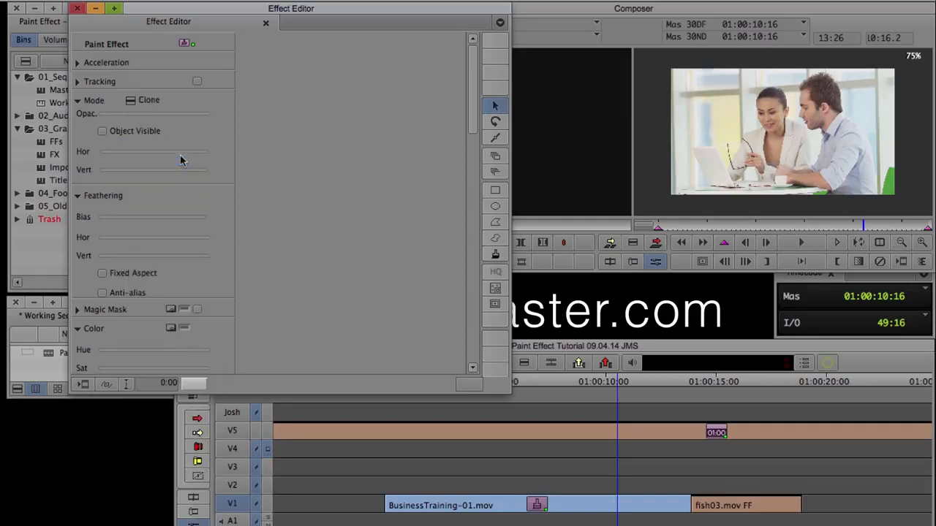
pyautogui.click(496, 194)
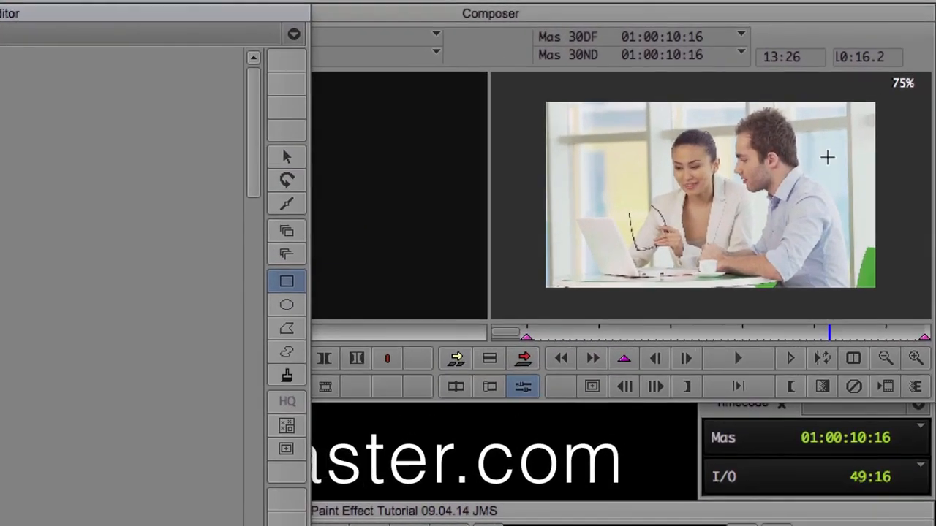
pyautogui.moveTo(857, 144); pyautogui.dragTo(873, 285)
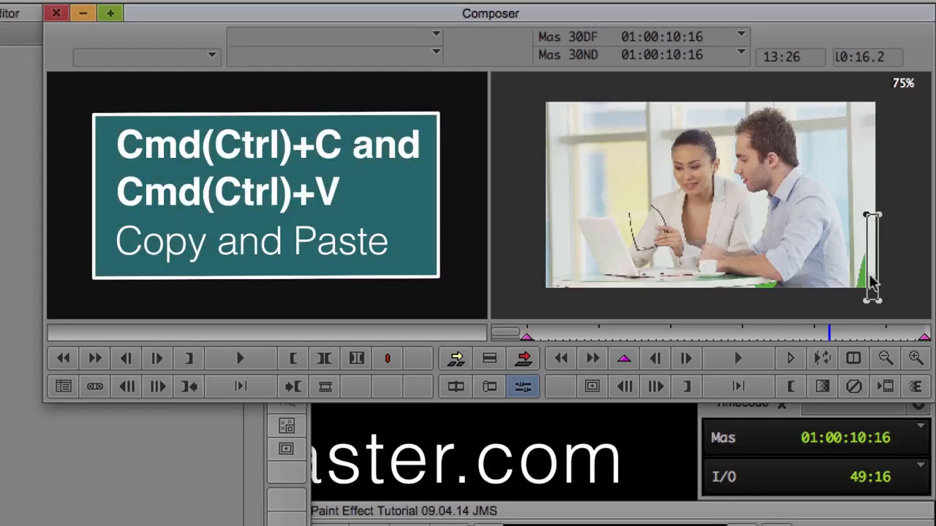
# Step: Move the clone rectangle over the remaining green chair area beside the man's shirt and deselect it
pyautogui.moveTo(870, 281); pyautogui.dragTo(861, 292)
pyautogui.click(792, 300)
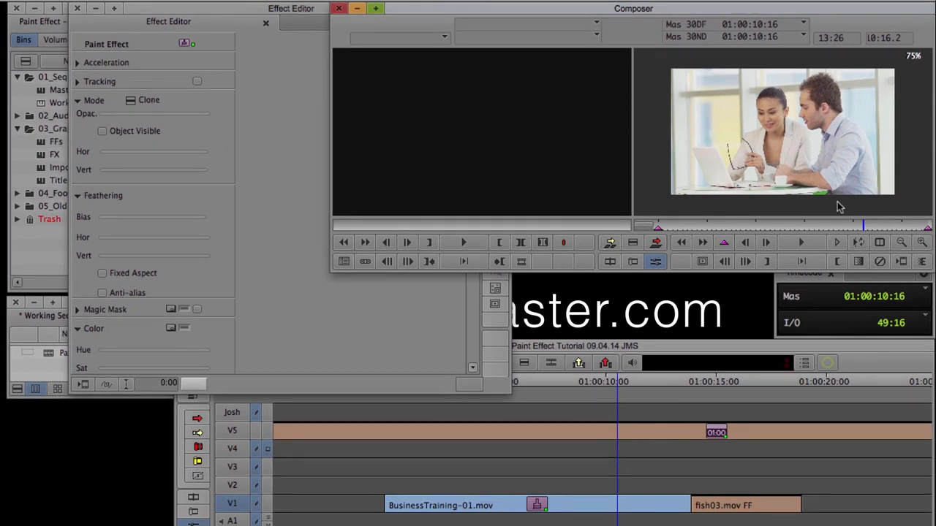
# Step: Set the paint mode to Blur and draw an oval over the man's face
pyautogui.click(287, 111)
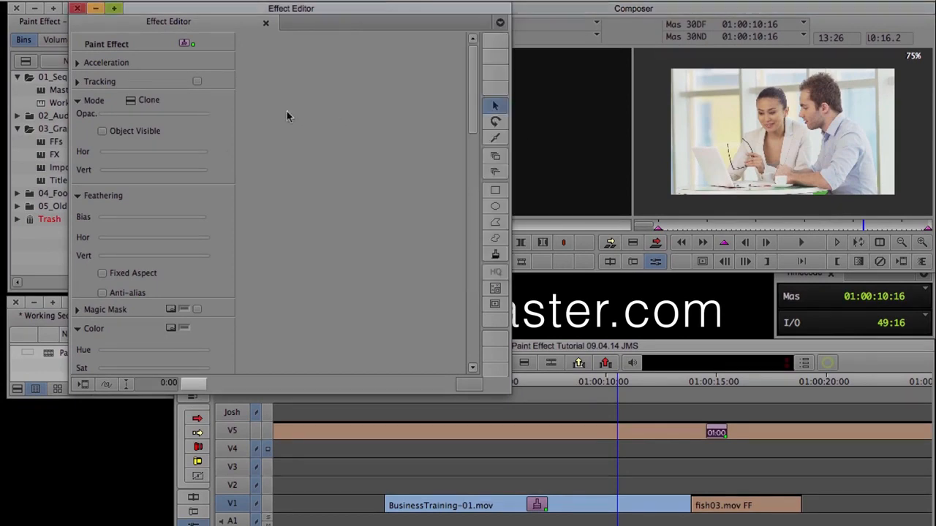
pyautogui.click(494, 190)
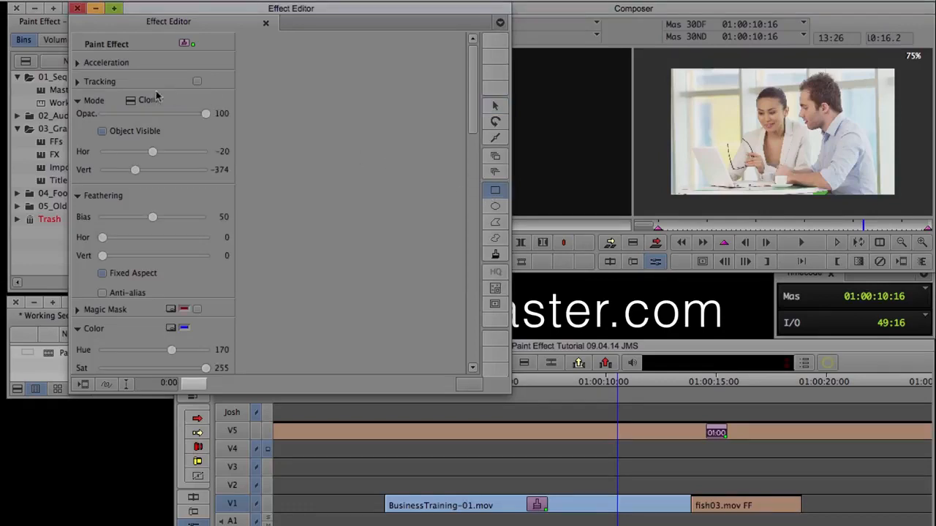
pyautogui.click(495, 207)
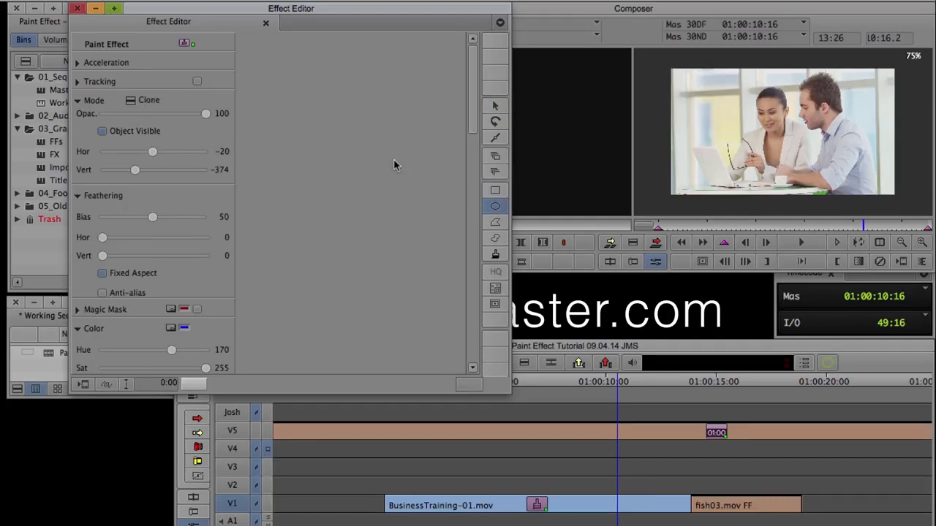
pyautogui.click(131, 101)
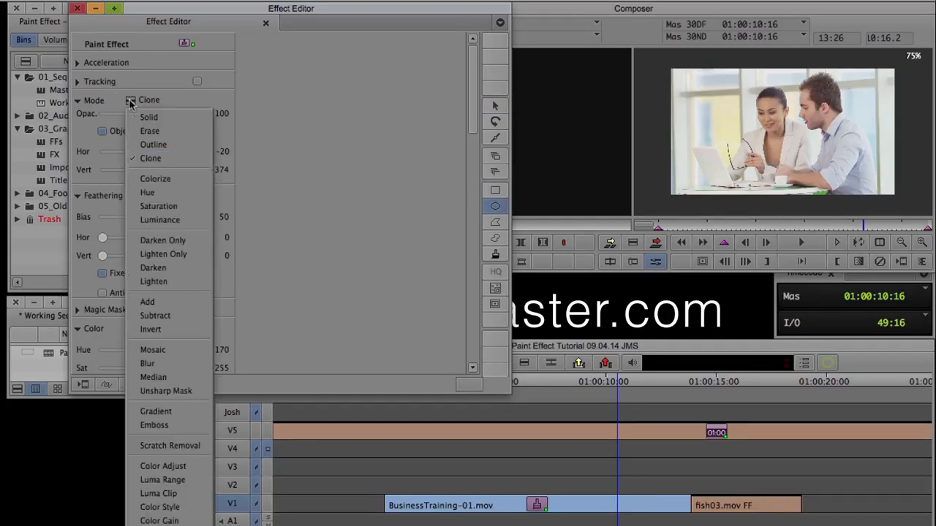
pyautogui.click(150, 364)
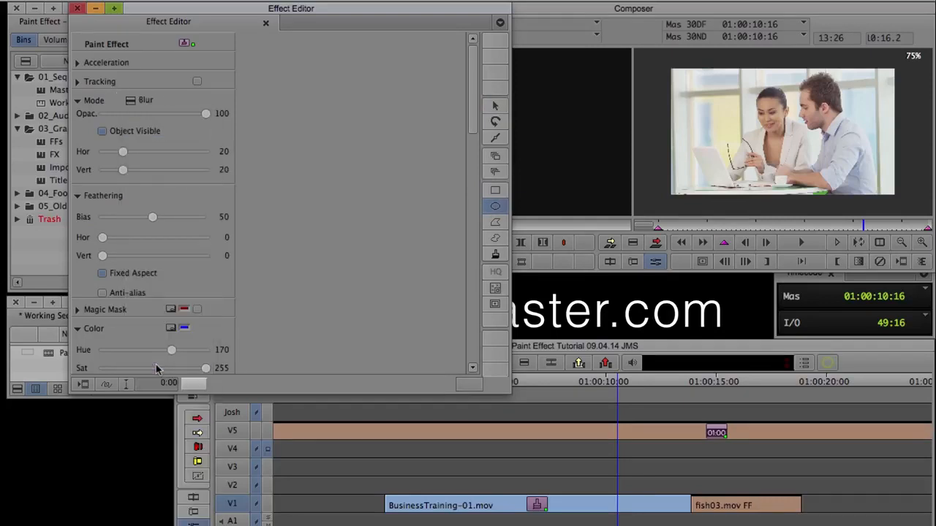
pyautogui.click(794, 78)
pyautogui.moveTo(794, 79); pyautogui.dragTo(830, 124)
pyautogui.moveTo(842, 140); pyautogui.dragTo(846, 142)
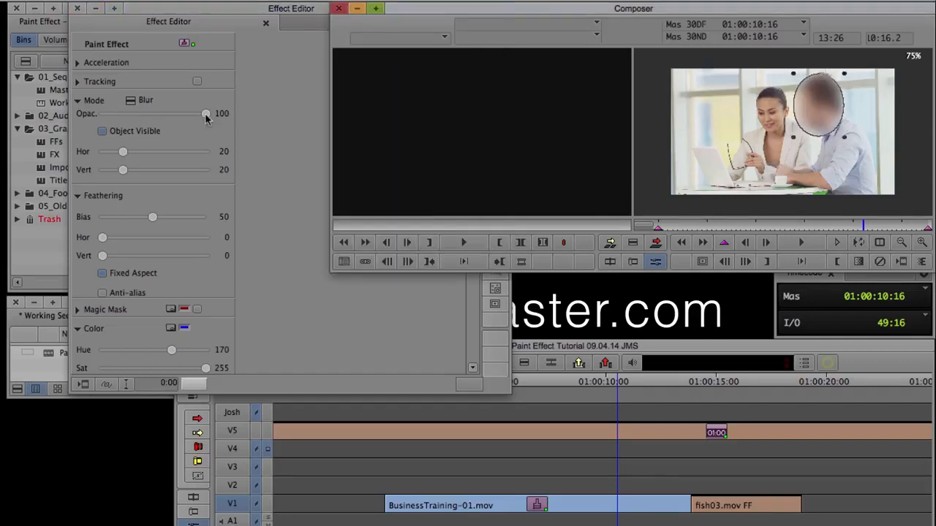
# Step: Set the oval's horizontal and vertical blur to 58 and its horizontal and vertical feathering to 12
pyautogui.click(266, 132)
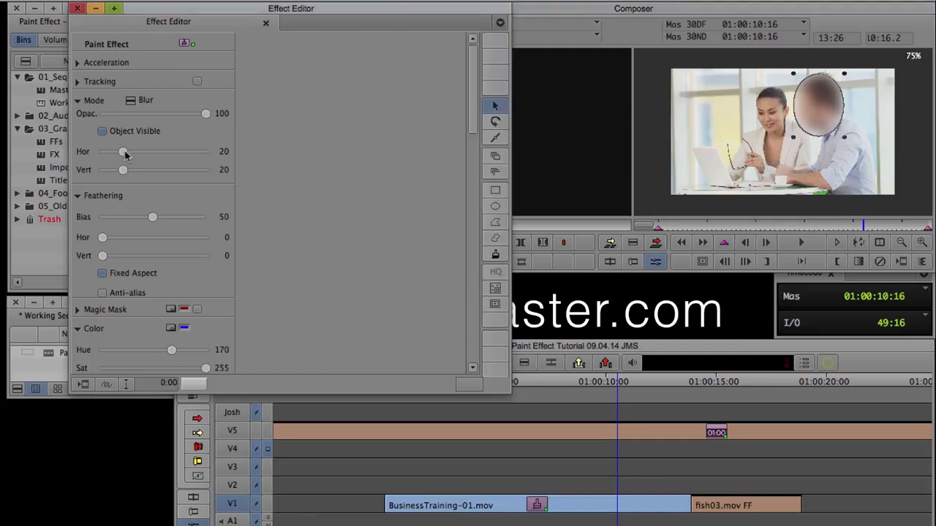
pyautogui.moveTo(123, 152)
pyautogui.mouseDown()
pyautogui.moveTo(162, 152)
pyautogui.moveTo(126, 172)
pyautogui.moveTo(162, 171)
pyautogui.mouseUp()
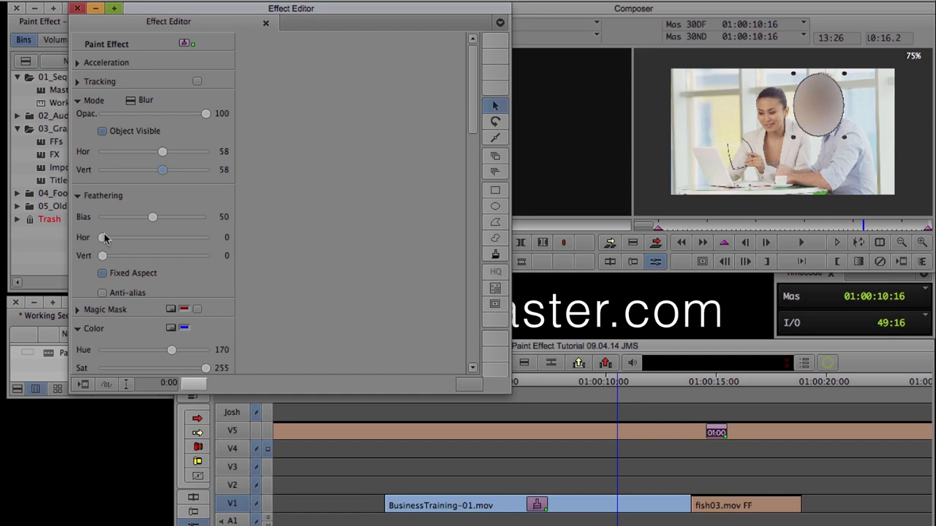
pyautogui.moveTo(103, 238); pyautogui.dragTo(124, 245)
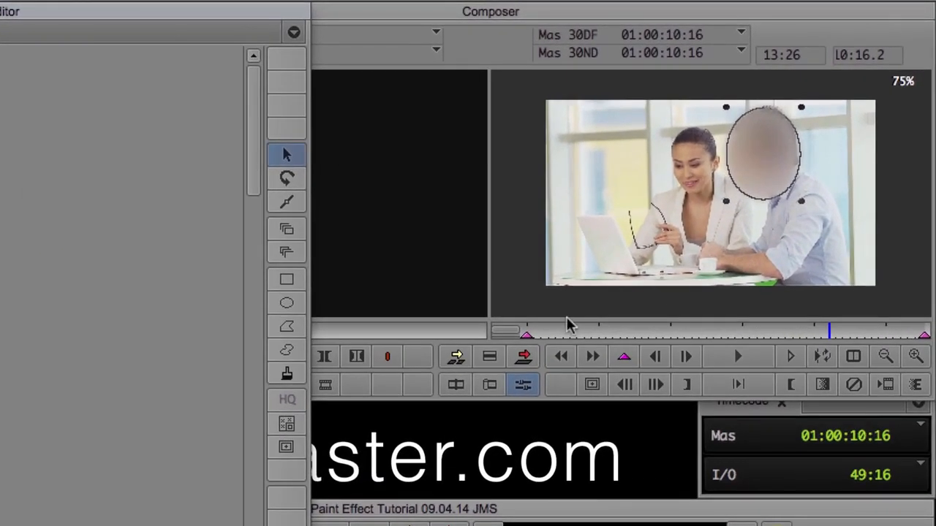
# Step: Add a keyframe at 01:00:05:02 and move the blur oval back over the man's head
pyautogui.moveTo(577, 338); pyautogui.dragTo(674, 342)
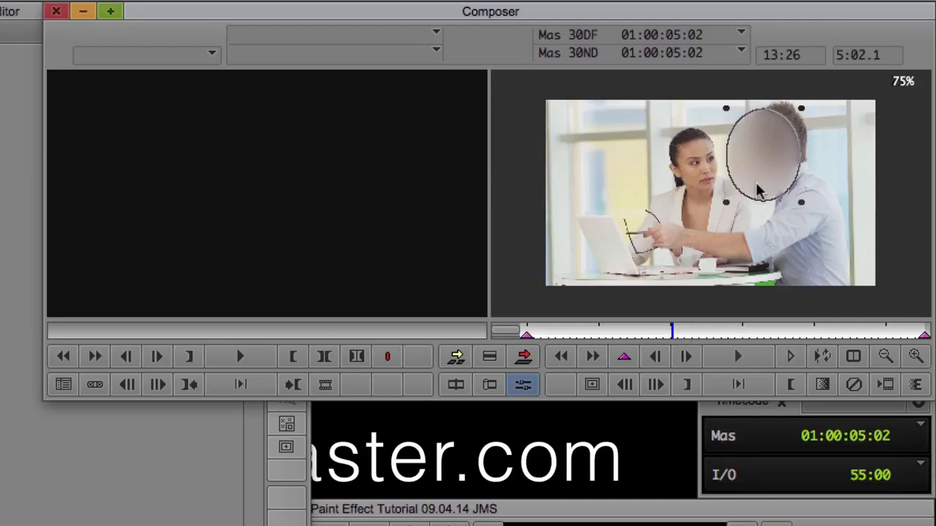
pyautogui.click(625, 357)
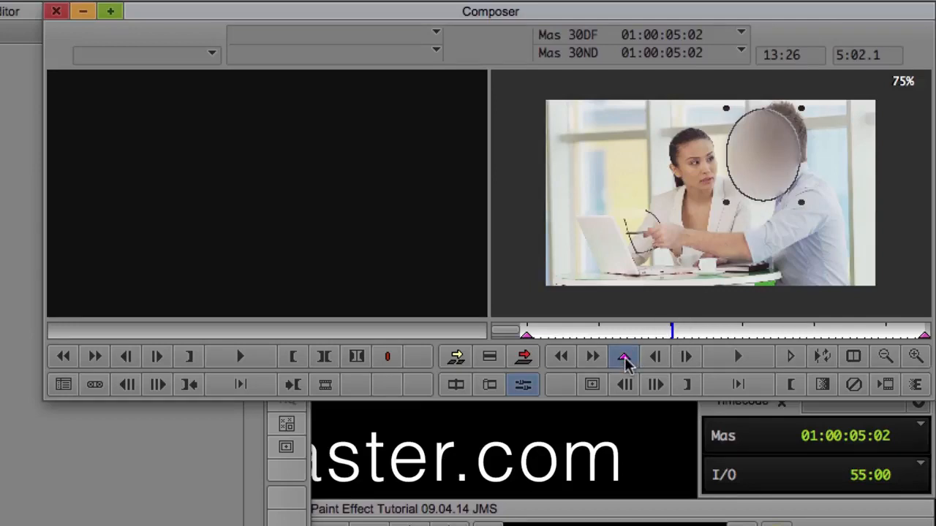
pyautogui.click(625, 358)
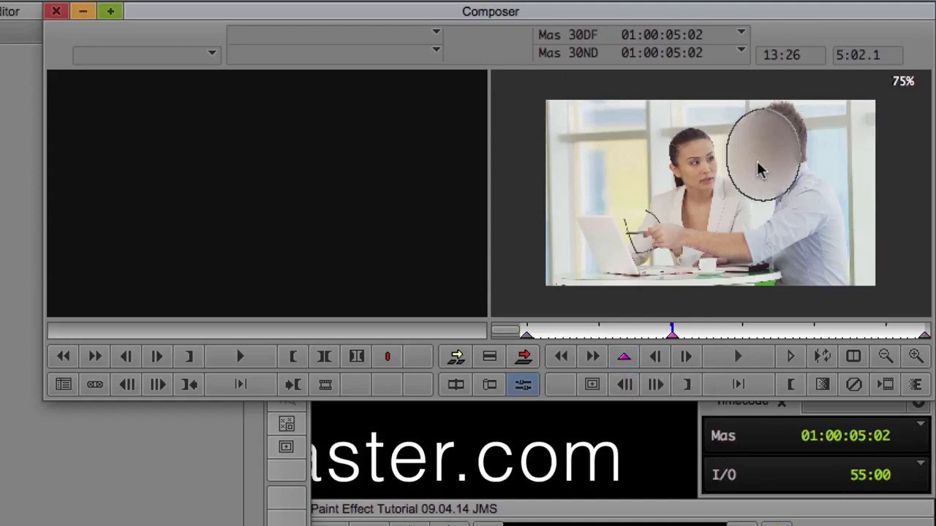
pyautogui.moveTo(757, 165); pyautogui.dragTo(778, 156)
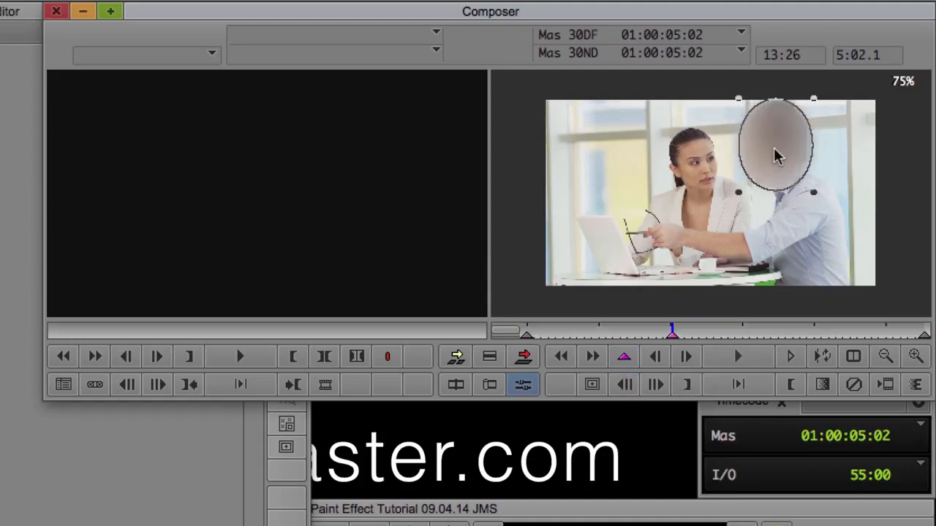
# Step: Add a keyframe at 01:00:07:05, reposition the blur oval over the man's face, and check the clip up to 01:00:08:10
pyautogui.moveTo(670, 331); pyautogui.dragTo(731, 343)
pyautogui.click(624, 356)
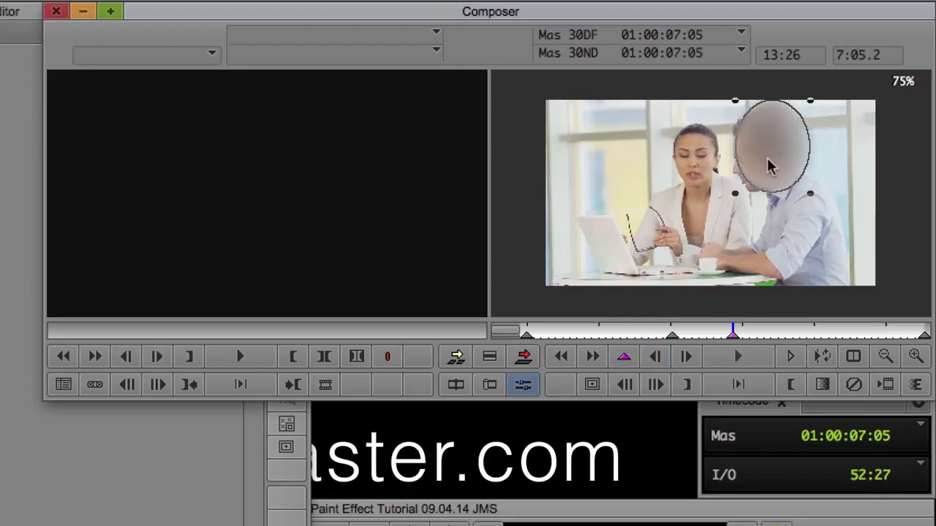
pyautogui.moveTo(767, 166); pyautogui.dragTo(753, 174)
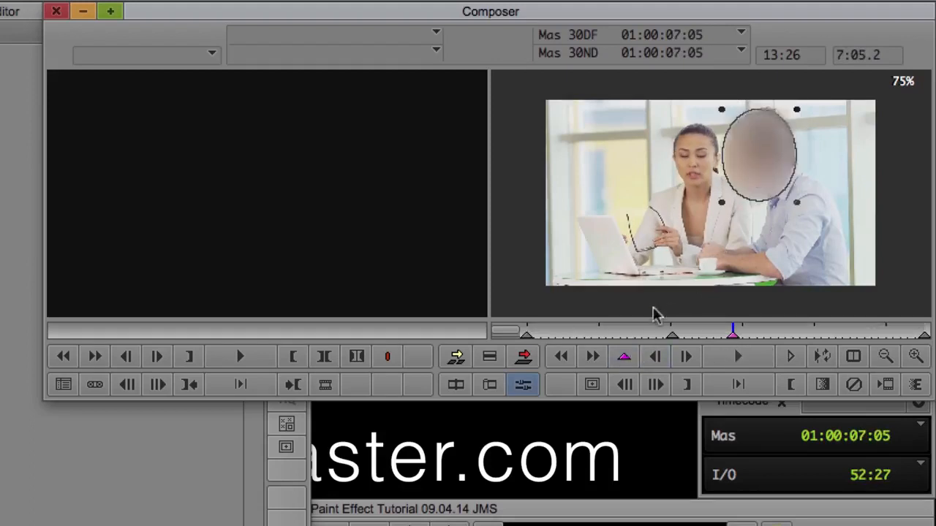
pyautogui.moveTo(651, 330); pyautogui.dragTo(767, 343)
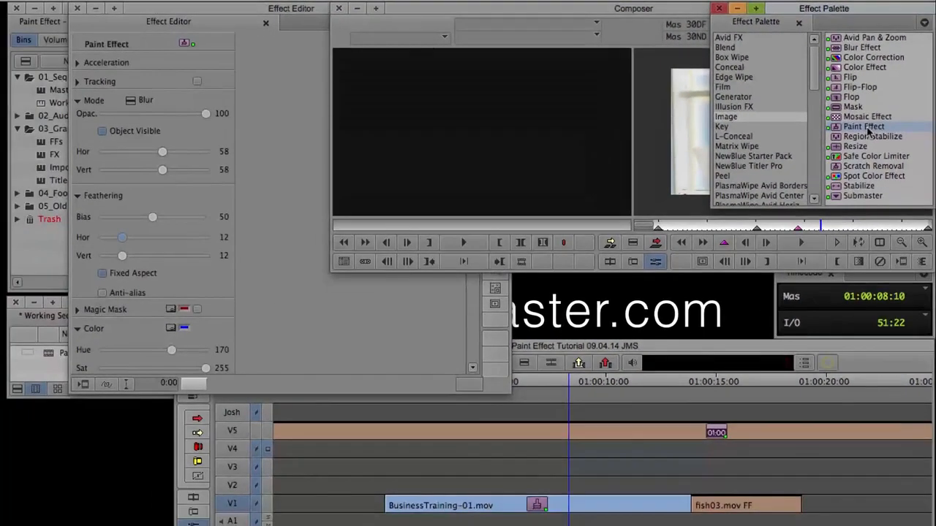
# Step: Apply the Paint Effect to the fish03.mov clip, close the Effect Palette, and go to 01:00:15:21
pyautogui.moveTo(869, 131)
pyautogui.mouseDown()
pyautogui.moveTo(760, 439)
pyautogui.moveTo(751, 503)
pyautogui.mouseUp()
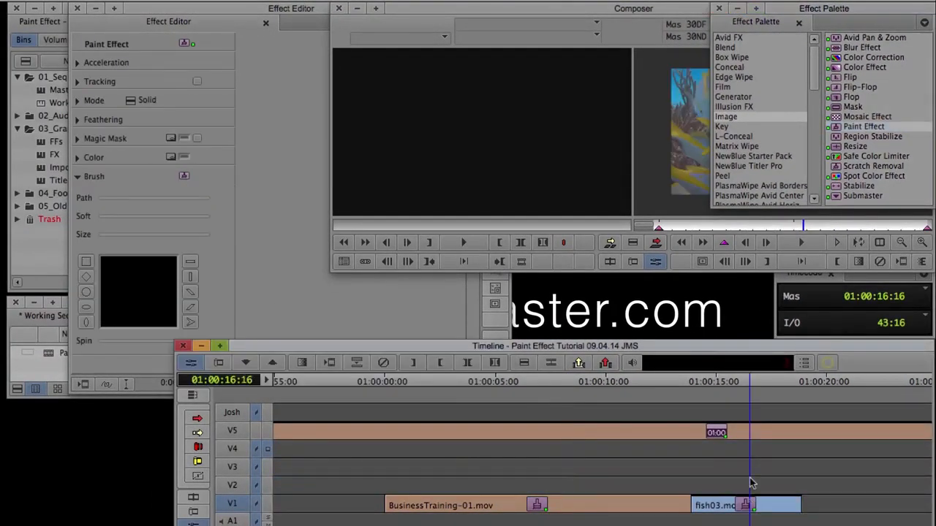
pyautogui.click(799, 23)
pyautogui.moveTo(730, 225); pyautogui.dragTo(757, 231)
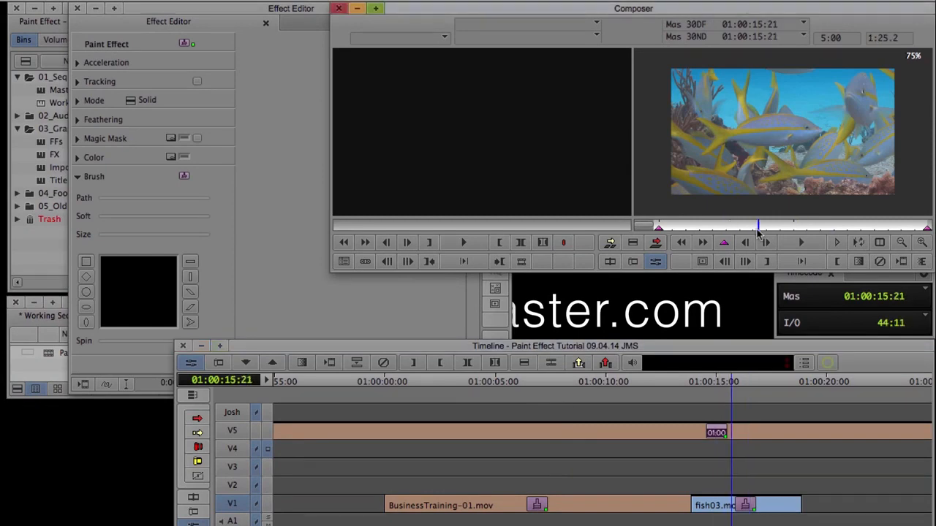
# Step: Set the paint mode to Lighten and draw a rectangle enclosing the whole fish picture
pyautogui.click(263, 152)
pyautogui.click(130, 102)
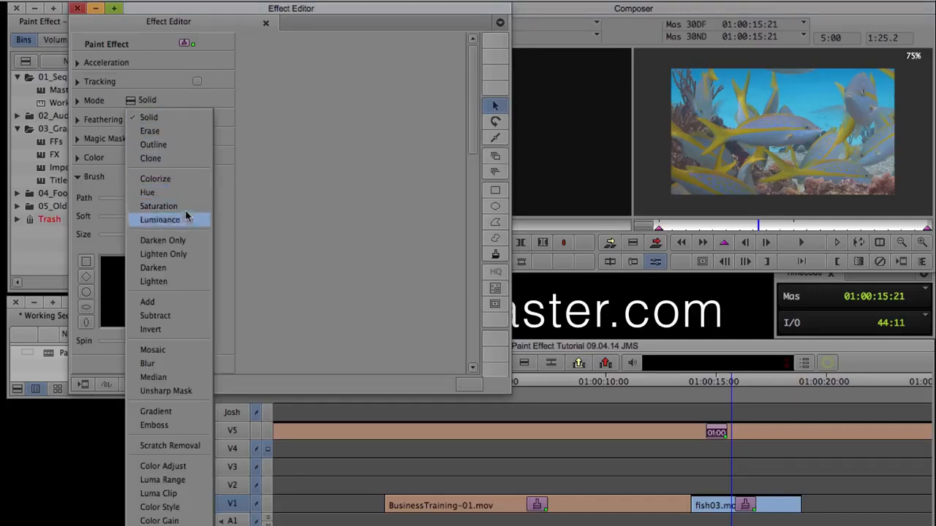
pyautogui.click(180, 282)
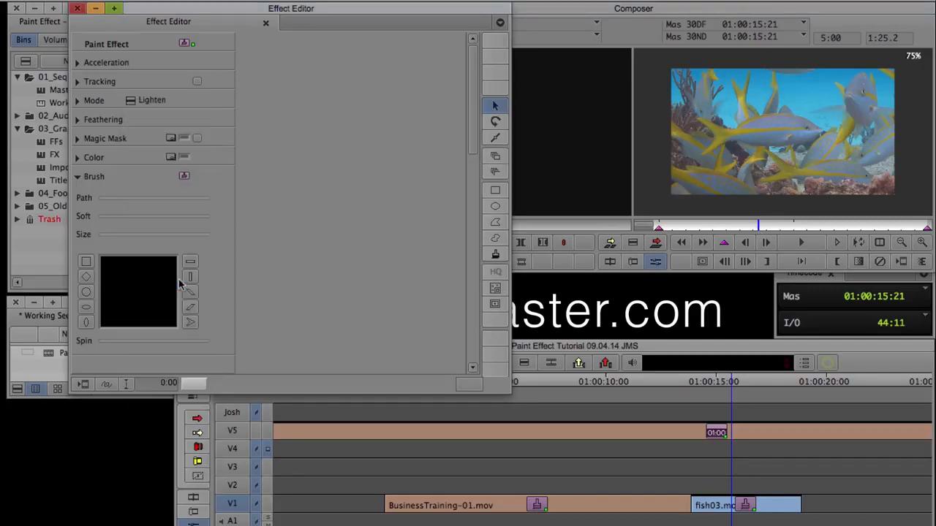
pyautogui.click(495, 191)
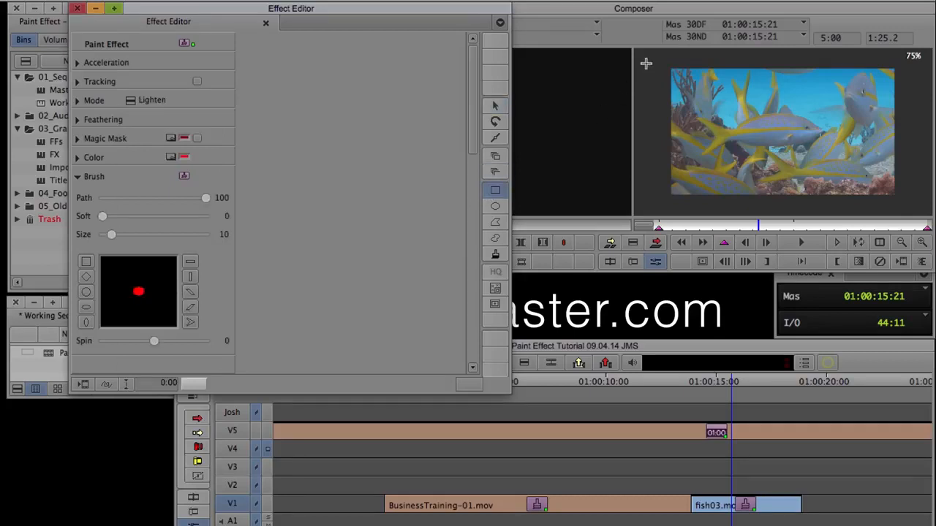
pyautogui.moveTo(648, 61); pyautogui.dragTo(904, 210)
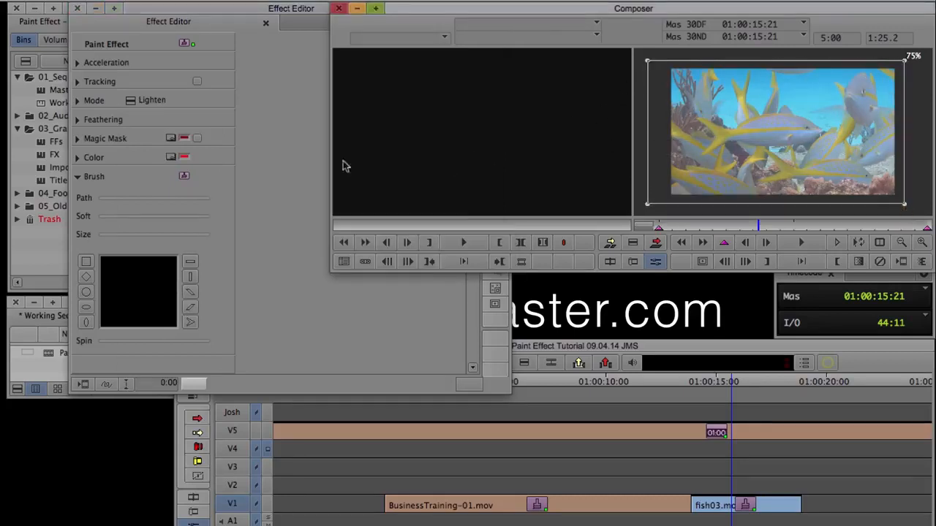
# Step: Set the Lighten amount to 122 and remove the rectangle from the fish picture
pyautogui.click(296, 152)
pyautogui.click(78, 101)
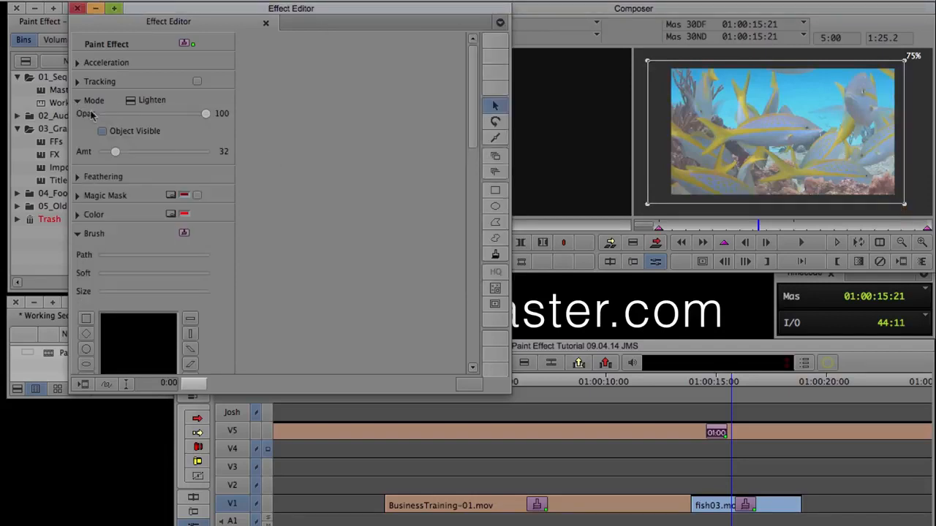
pyautogui.moveTo(116, 152); pyautogui.dragTo(154, 151)
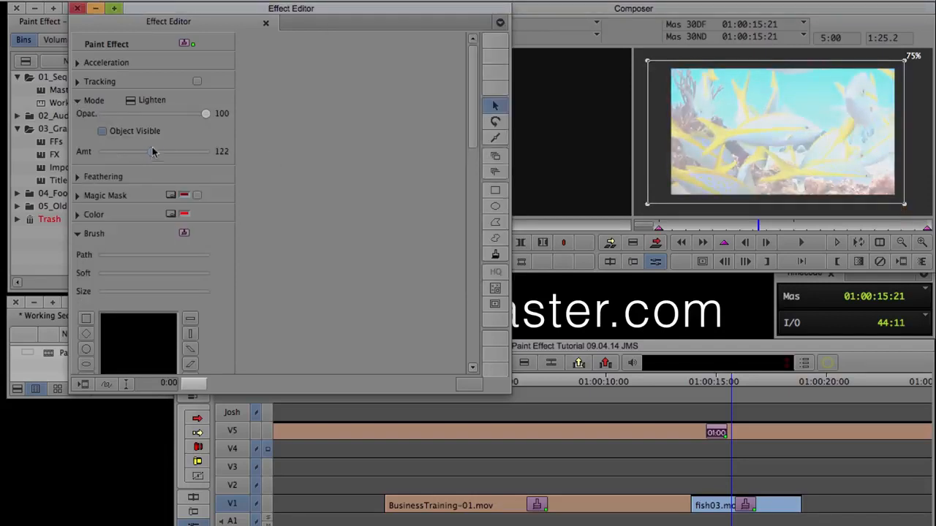
pyautogui.click(782, 106)
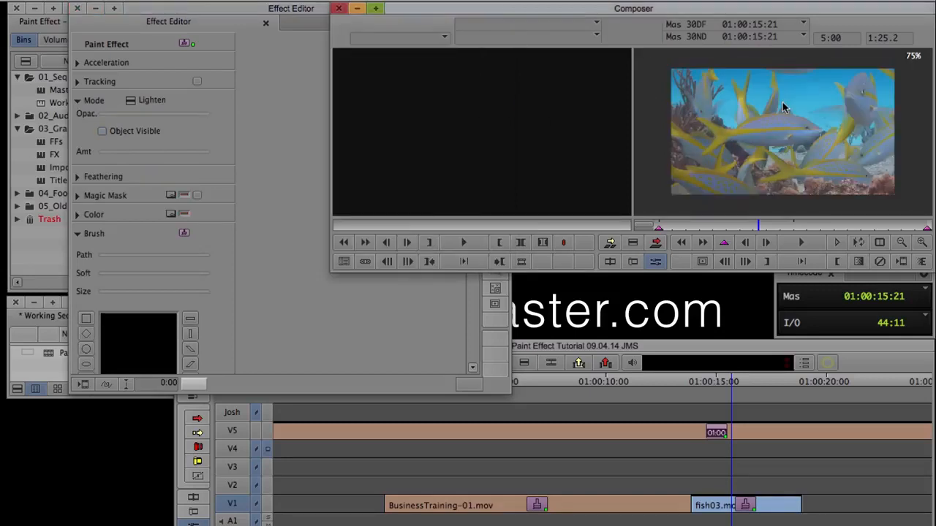
# Step: Set the paint mode to Saturation and draw a rectangle enclosing the whole fish picture
pyautogui.click(290, 117)
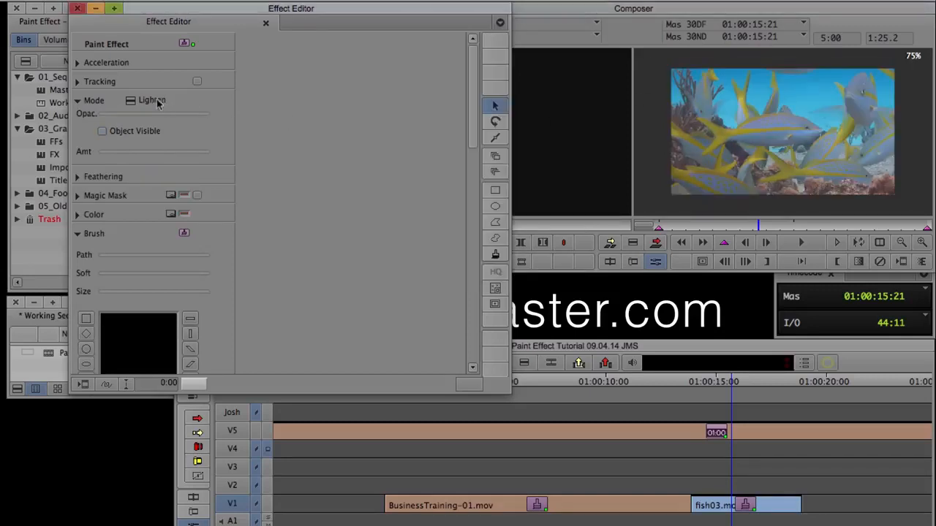
pyautogui.click(133, 101)
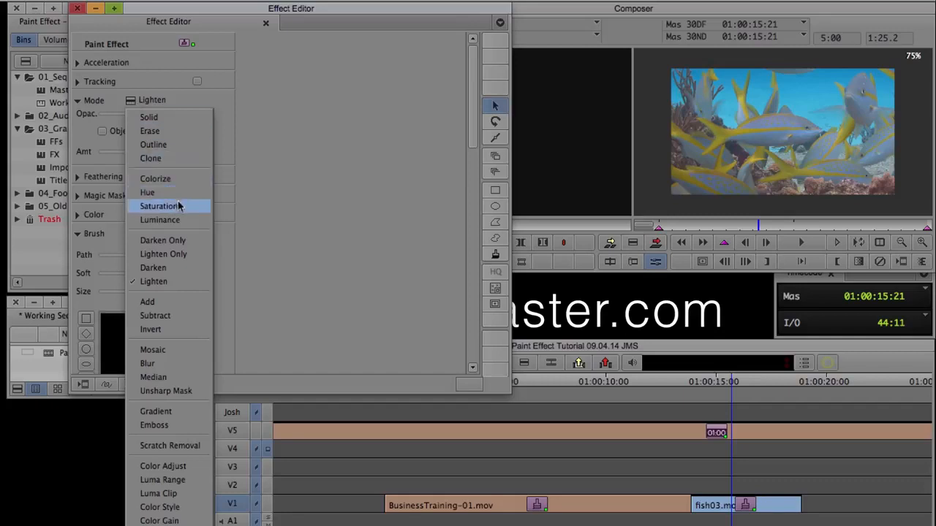
pyautogui.click(178, 207)
pyautogui.click(494, 191)
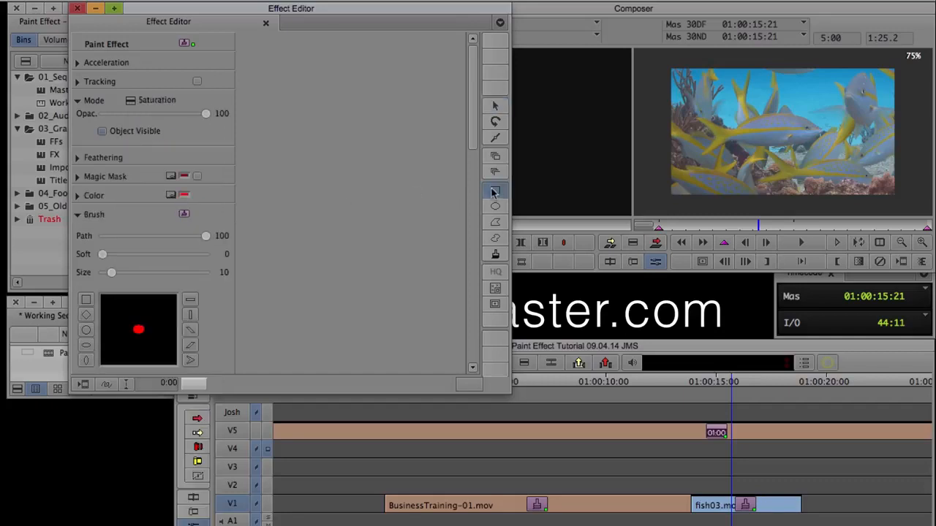
pyautogui.click(651, 63)
pyautogui.moveTo(649, 58); pyautogui.dragTo(907, 212)
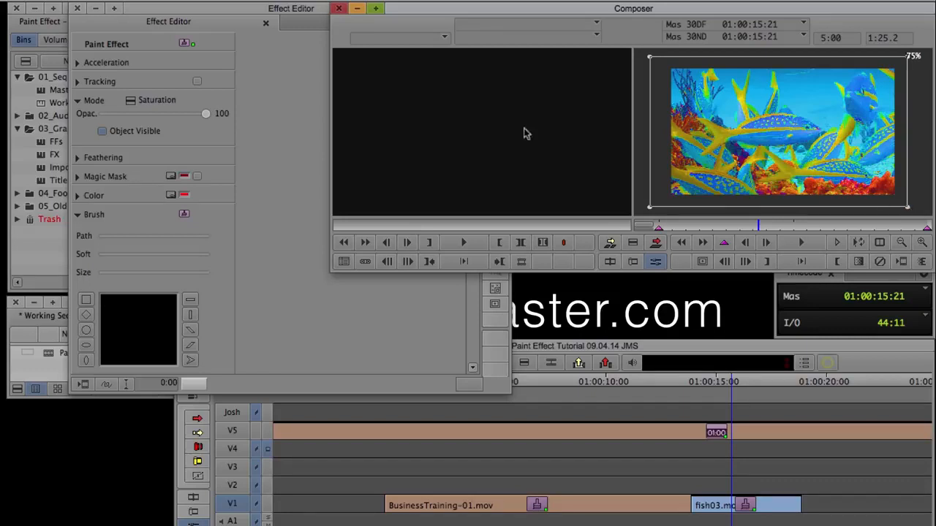
# Step: Set the Saturation rectangle's color saturation to 0 to turn the fish picture black and white
pyautogui.click(272, 166)
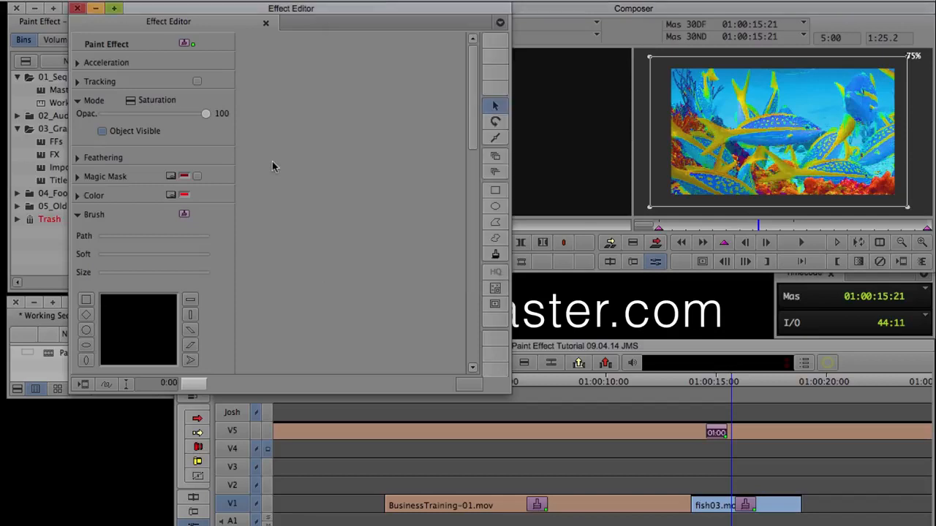
pyautogui.click(77, 158)
pyautogui.click(78, 158)
pyautogui.click(78, 196)
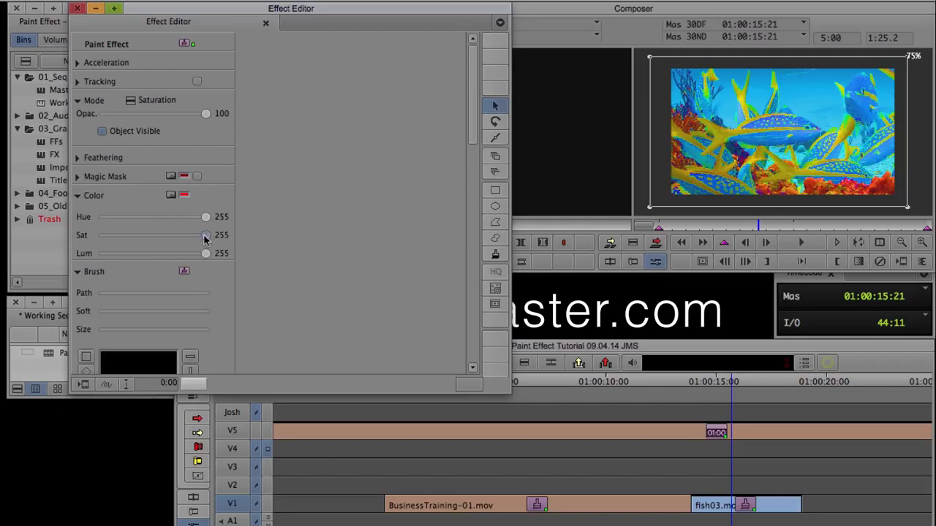
pyautogui.moveTo(206, 237); pyautogui.dragTo(73, 236)
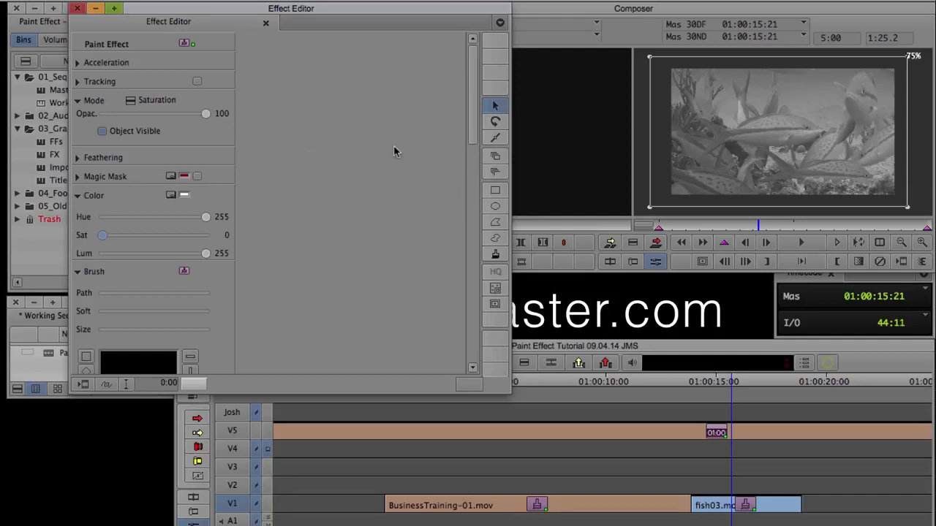
# Step: Trace a closed polygon around the large central fish, including its forked tail, in the fish picture
pyautogui.click(494, 192)
pyautogui.click(496, 223)
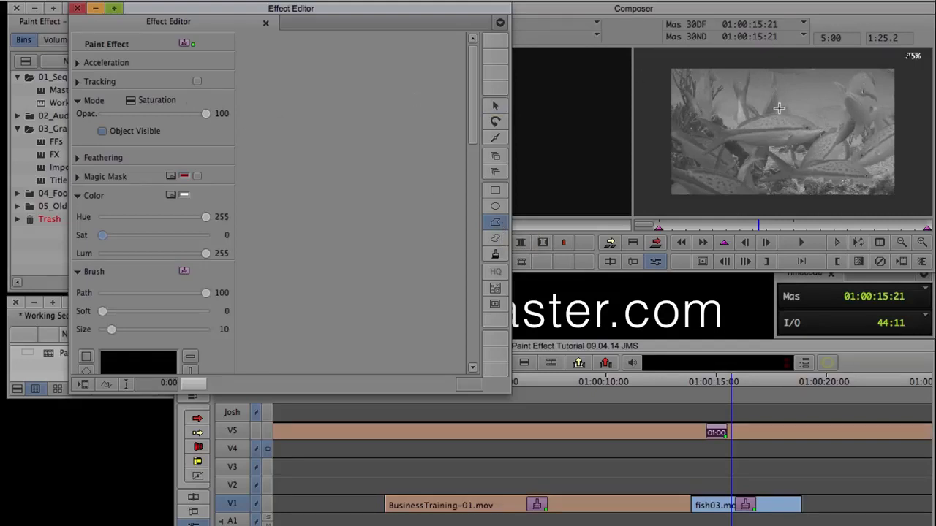
pyautogui.press('super+l')
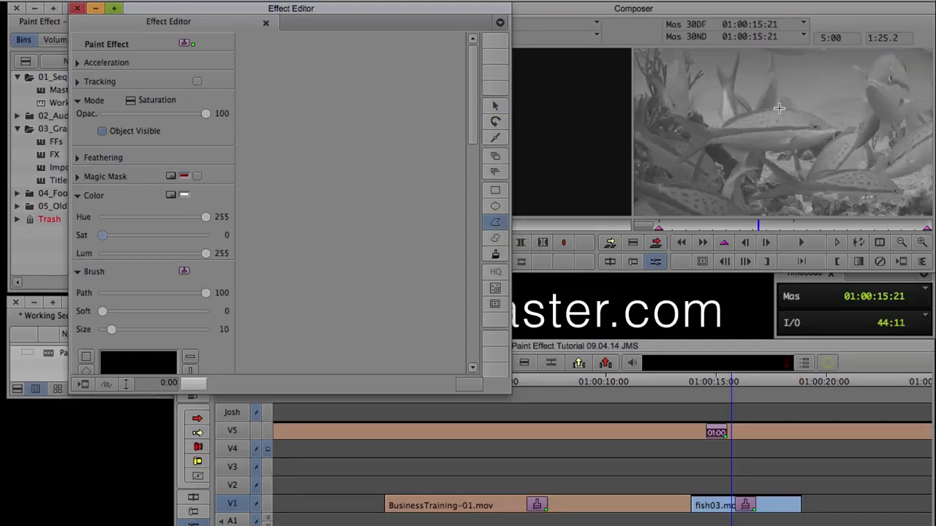
pyautogui.click(778, 108)
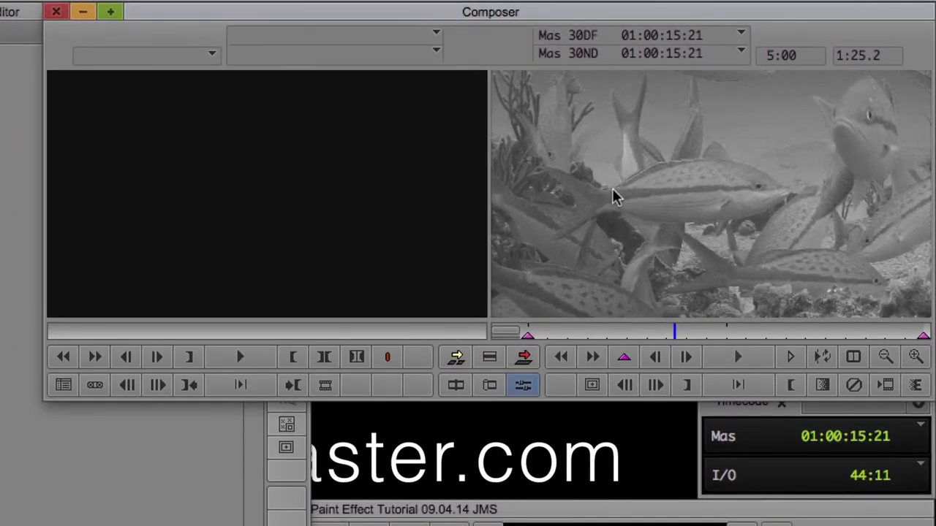
pyautogui.click(595, 187)
pyautogui.click(551, 240)
pyautogui.click(599, 216)
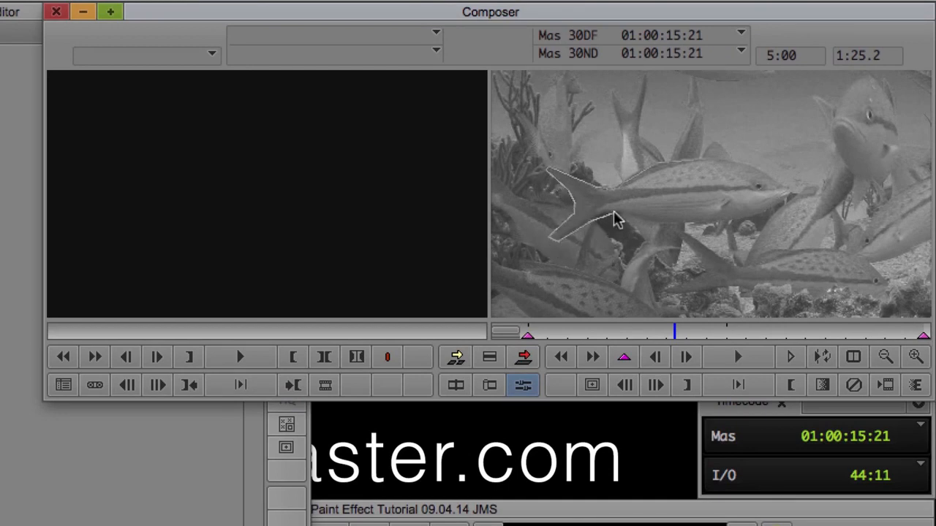
pyautogui.click(660, 220)
pyautogui.click(741, 220)
pyautogui.click(781, 191)
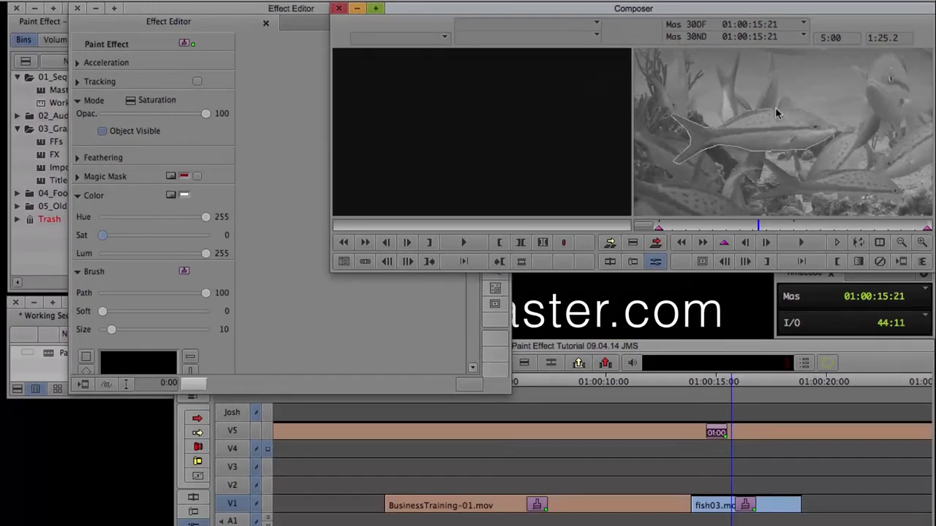
pyautogui.doubleClick(775, 107)
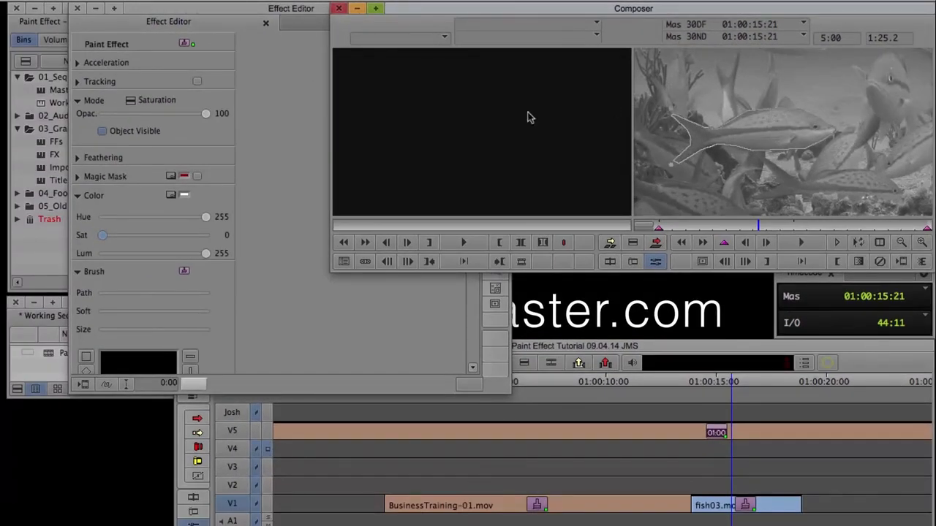
# Step: Set the fish outline's paint mode to Erase to bring back the fish's original color
pyautogui.click(260, 110)
pyautogui.click(131, 102)
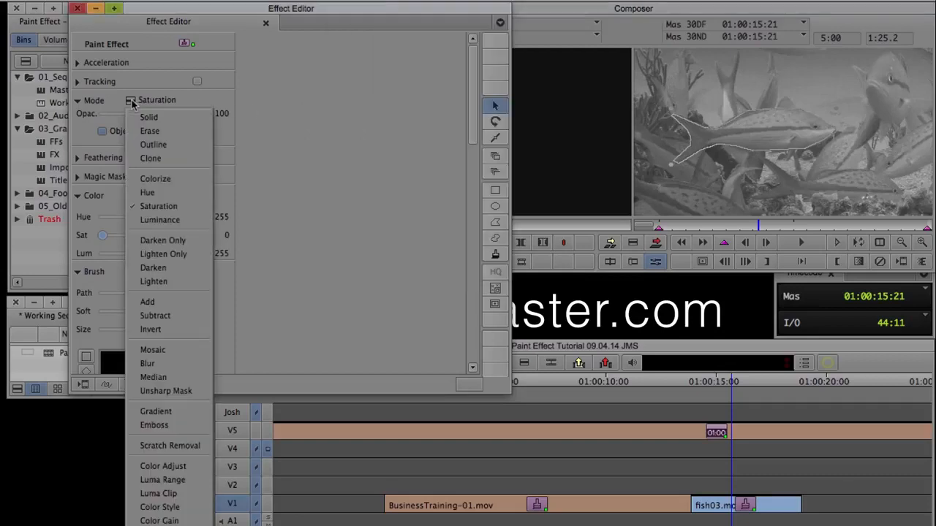
pyautogui.click(159, 131)
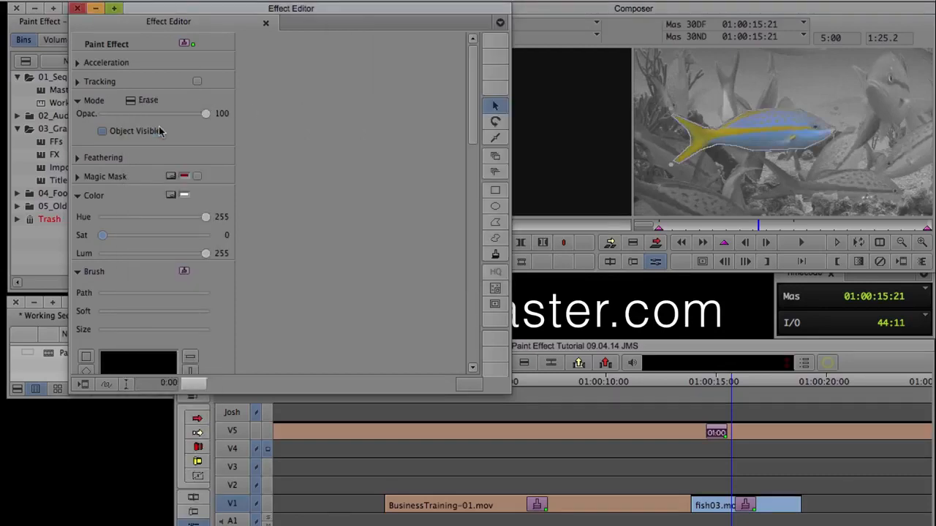